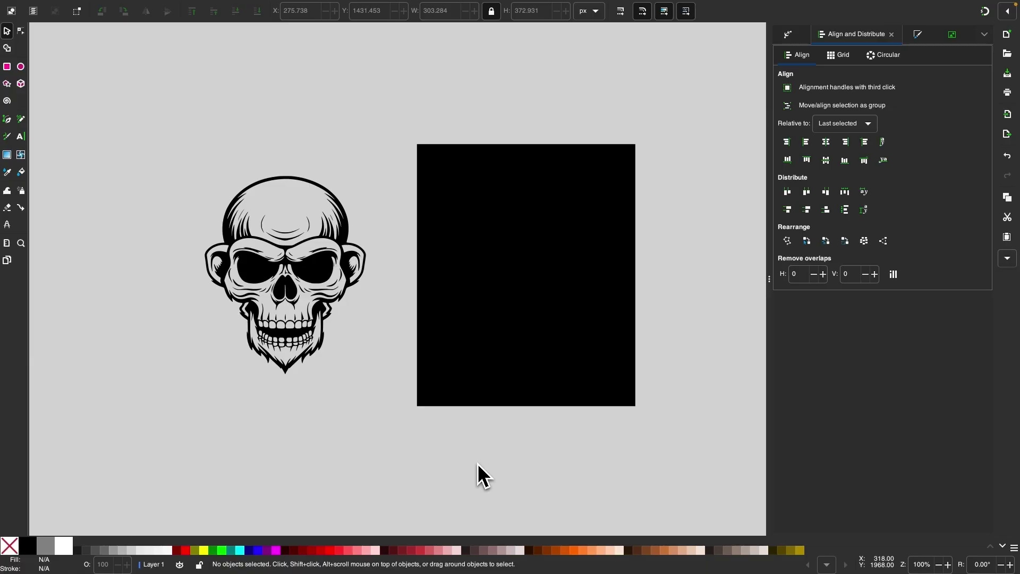
# Step: Move the skull copy onto the black rectangle and fill it white
pyautogui.click(317, 266)
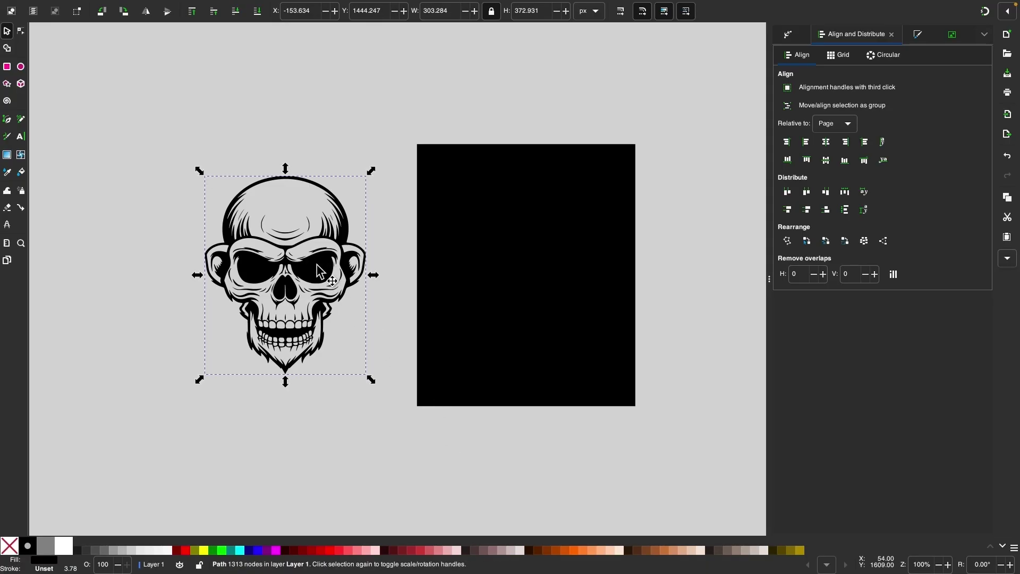
pyautogui.moveTo(317, 272); pyautogui.dragTo(558, 278)
pyautogui.click(59, 548)
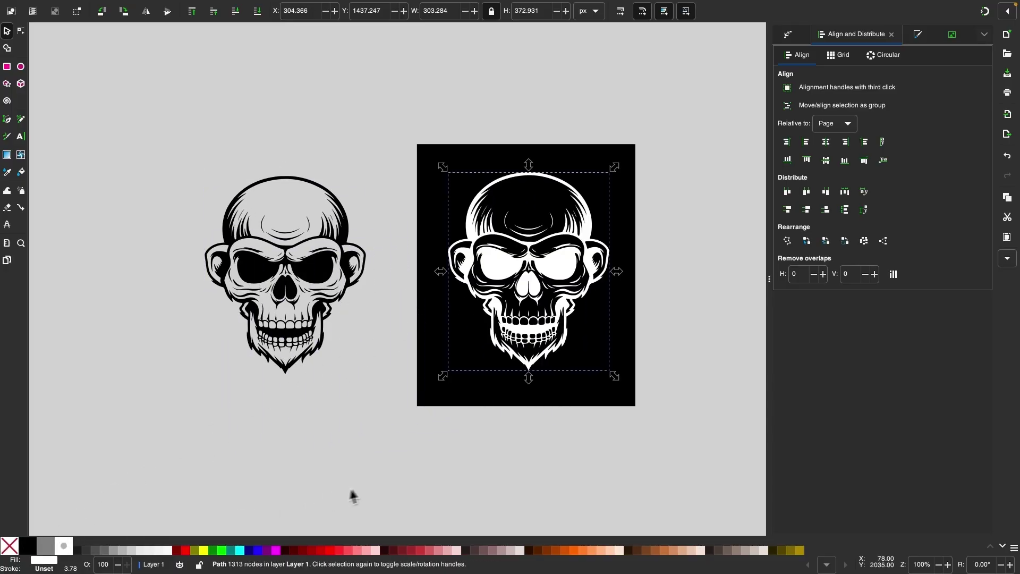
pyautogui.click(363, 486)
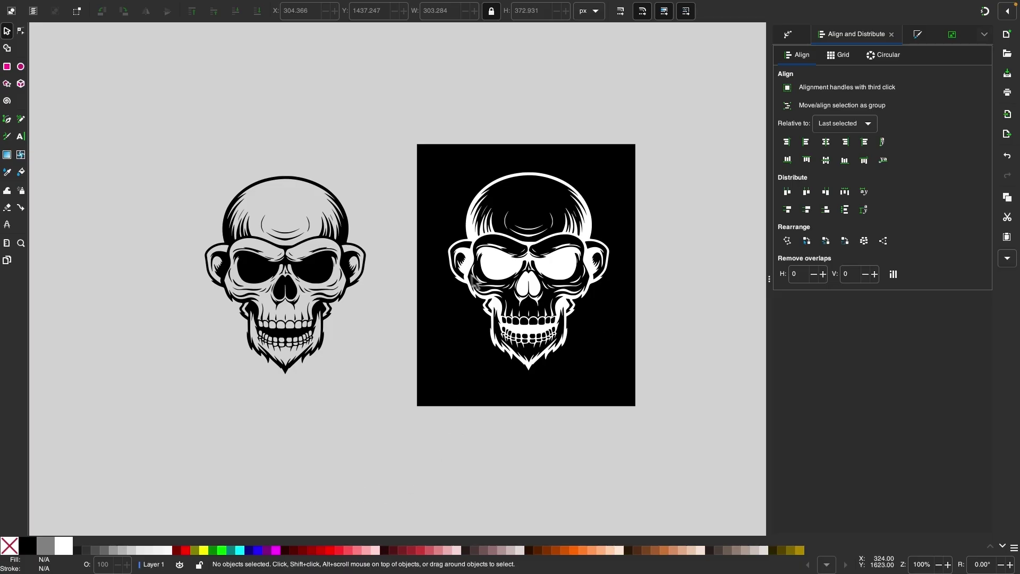
# Step: Select the original black-line skull and pan the view around the page
pyautogui.scroll(1, 460, 275)
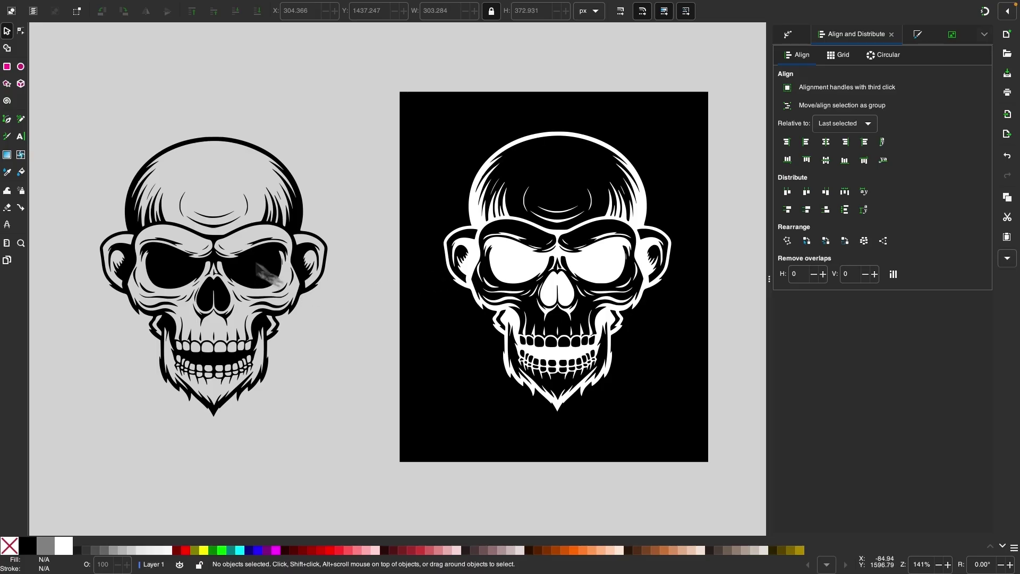
pyautogui.click(260, 270)
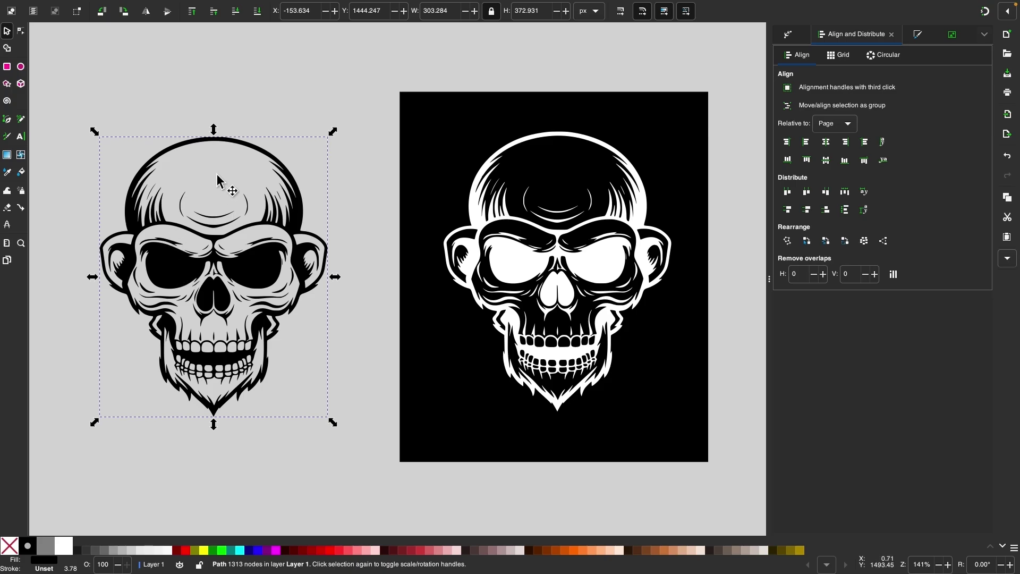
pyautogui.hscroll(2, 319, 249)
pyautogui.scroll(-1, 319, 250)
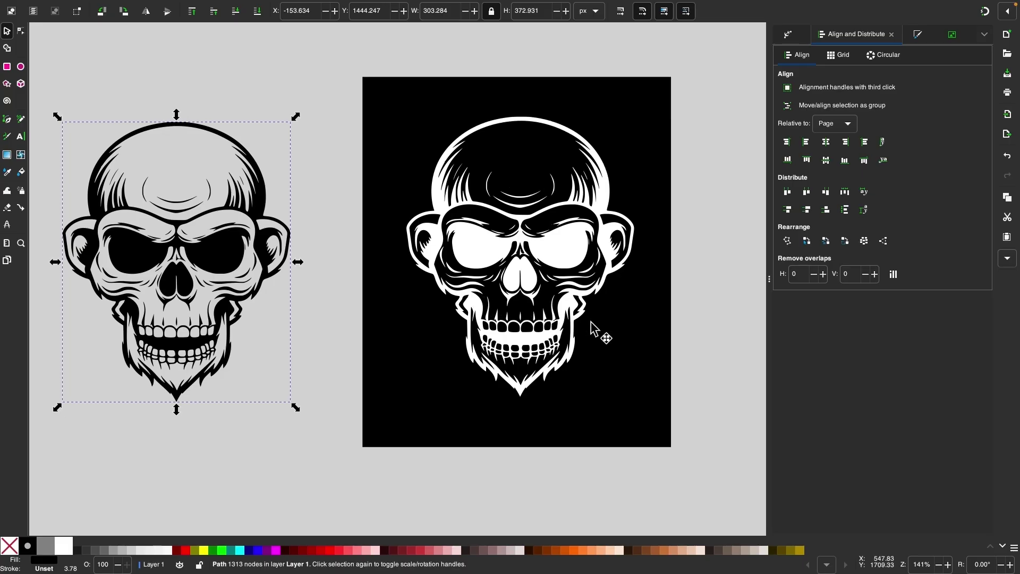
pyautogui.hscroll(3, 654, 319)
pyautogui.scroll(2, 691, 313)
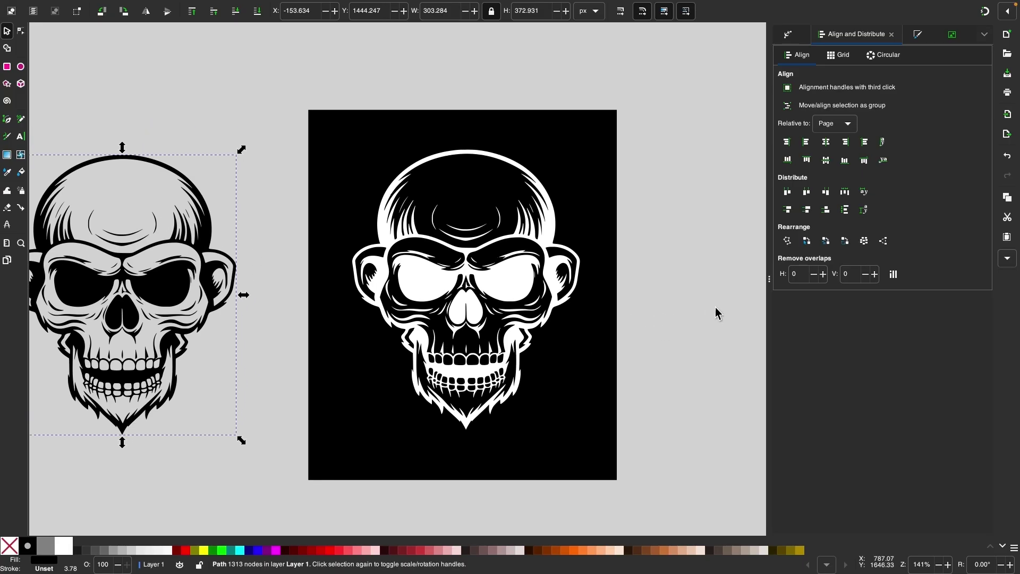
# Step: Trial-move the white skull group off the black page, then undo so it stays centred
pyautogui.click(716, 306)
pyautogui.hscroll(10, 716, 307)
pyautogui.hscroll(10, 716, 307)
pyautogui.scroll(-2, 716, 307)
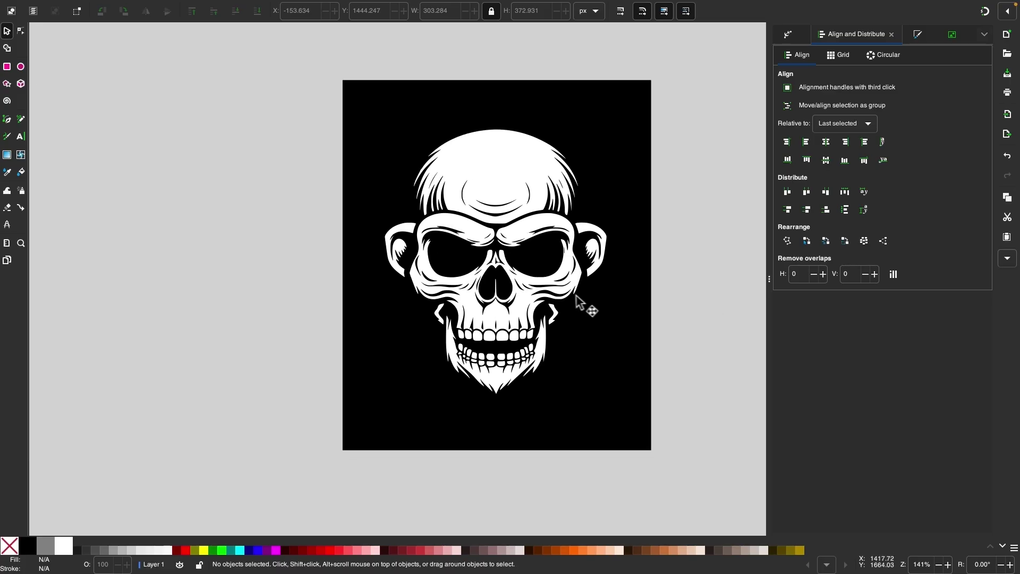
pyautogui.moveTo(567, 286); pyautogui.dragTo(260, 299)
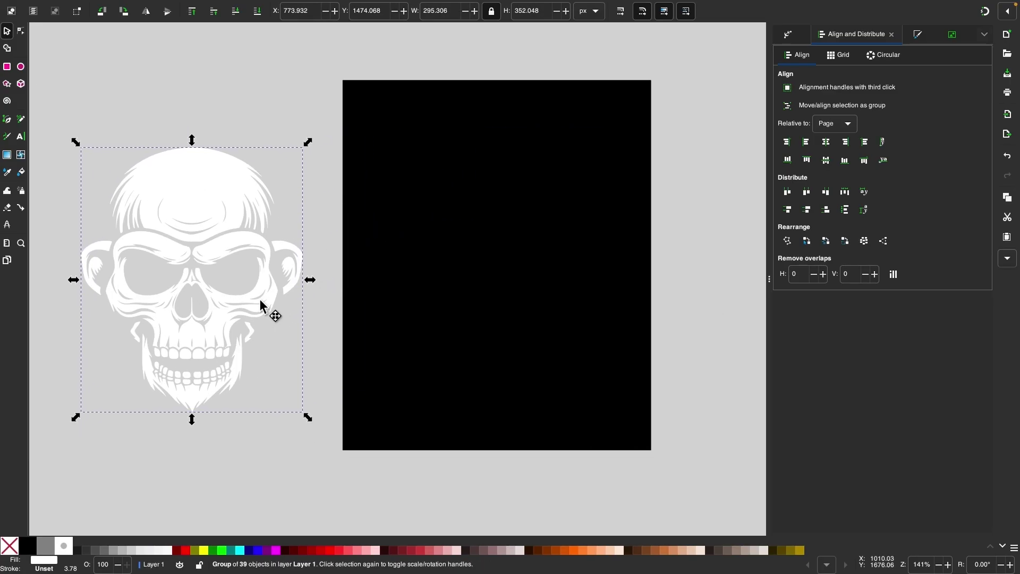
pyautogui.hotkey('ctrl', 'z')
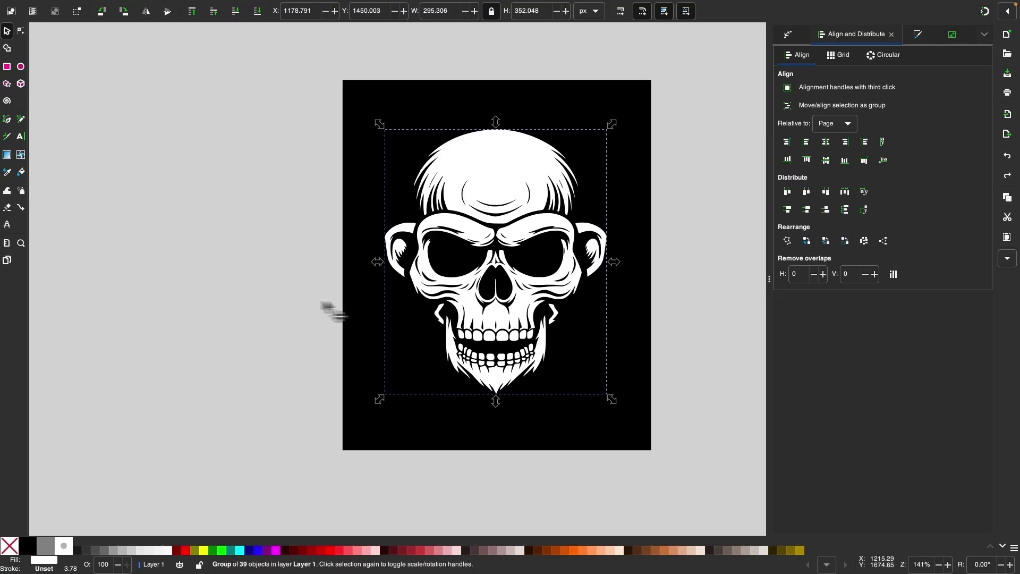
pyautogui.click(729, 253)
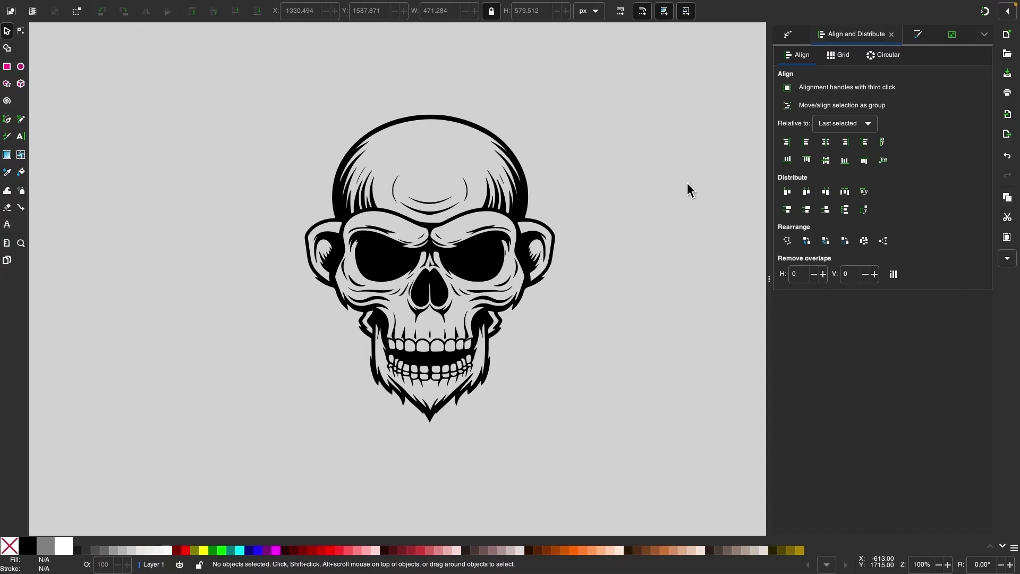
# Step: Copy the skull, then draw a tall rectangle beside it filled mid grey
pyautogui.click(485, 259)
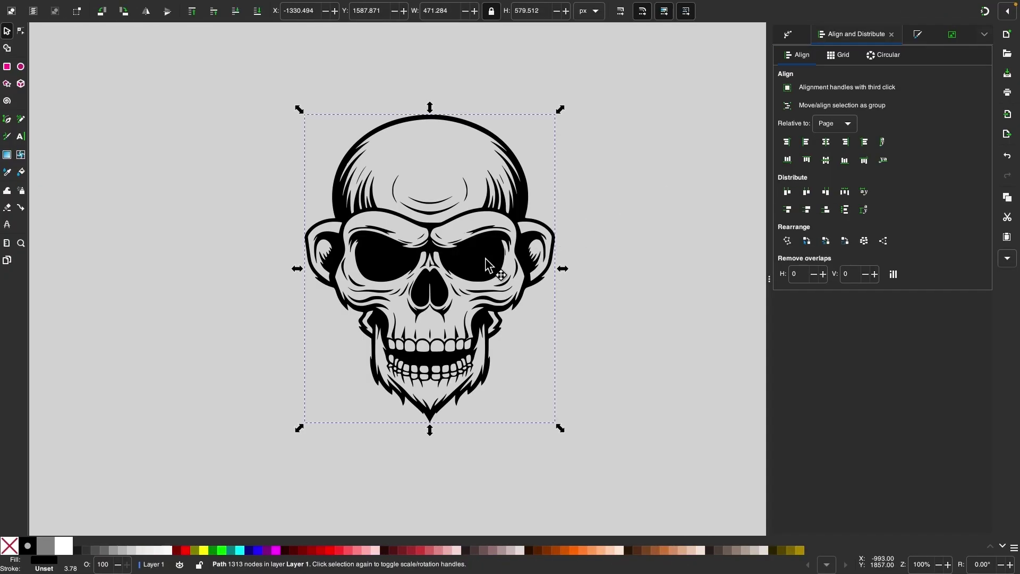
pyautogui.rightClick(486, 259)
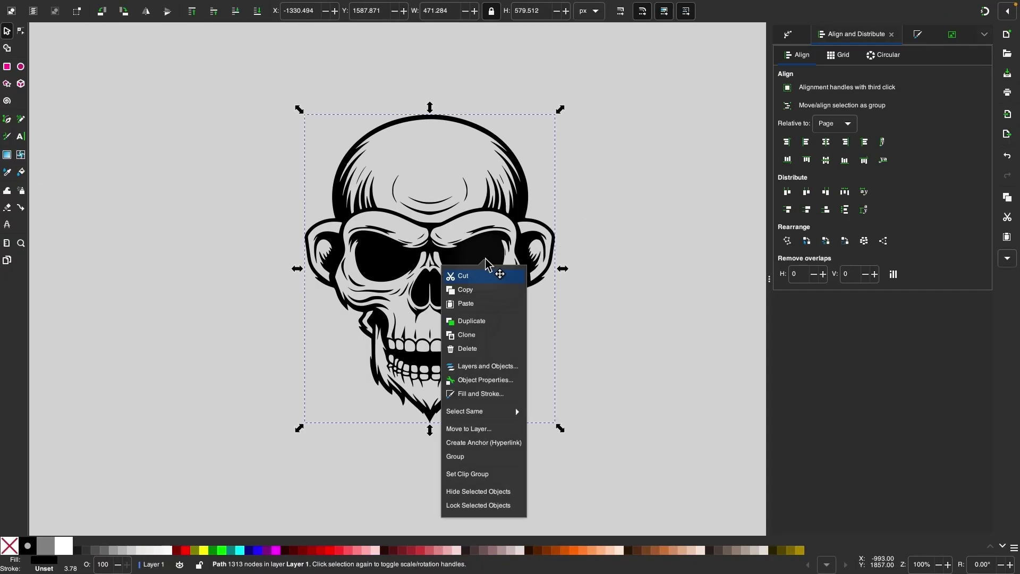
pyautogui.click(478, 289)
pyautogui.click(142, 187)
pyautogui.click(7, 66)
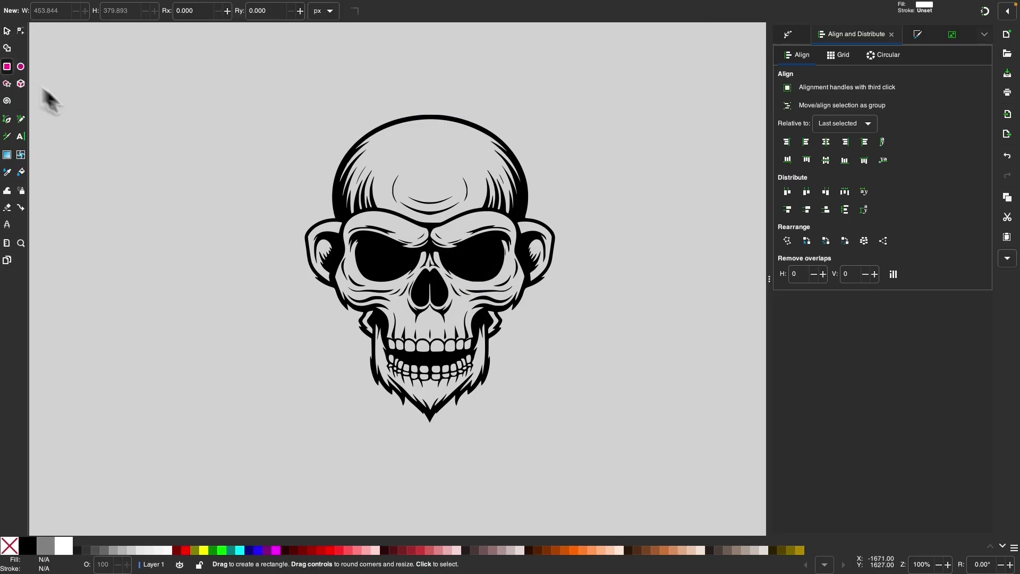
pyautogui.moveTo(105, 97); pyautogui.dragTo(336, 416)
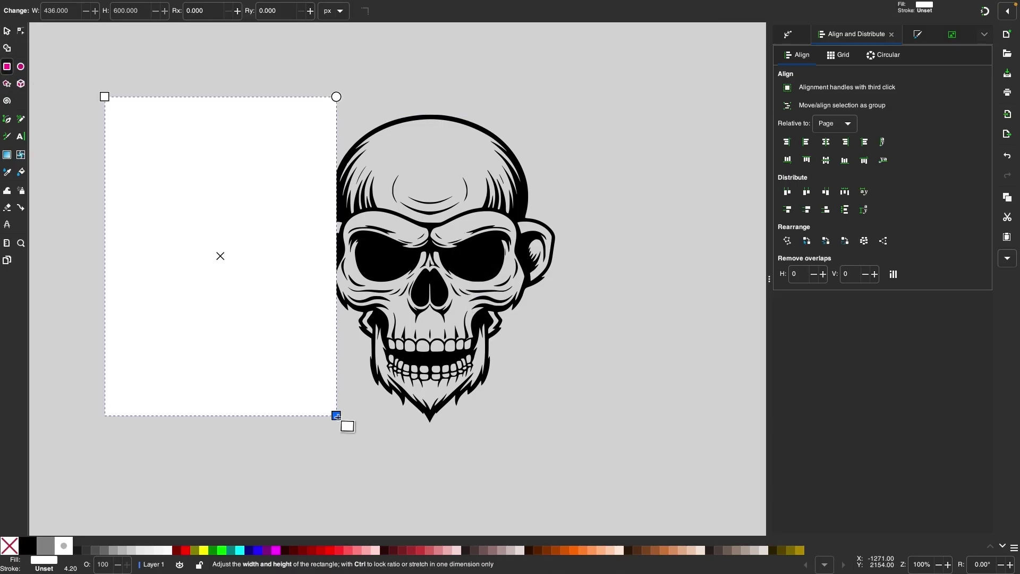
pyautogui.click(106, 550)
pyautogui.click(7, 31)
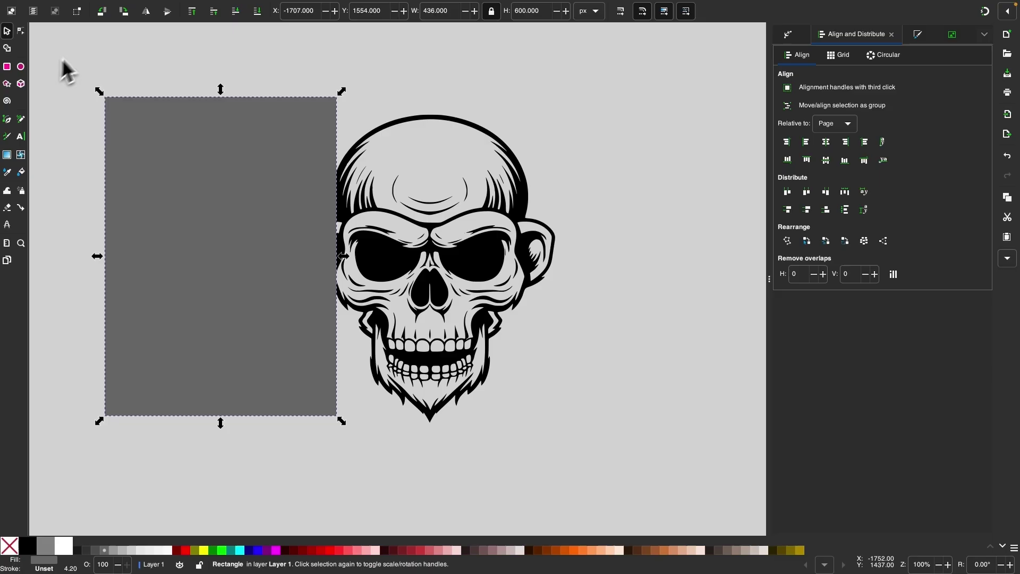
# Step: Paste the skull's size onto the rectangle, lower it beneath the skull, and centre both
pyautogui.click(100, 6)
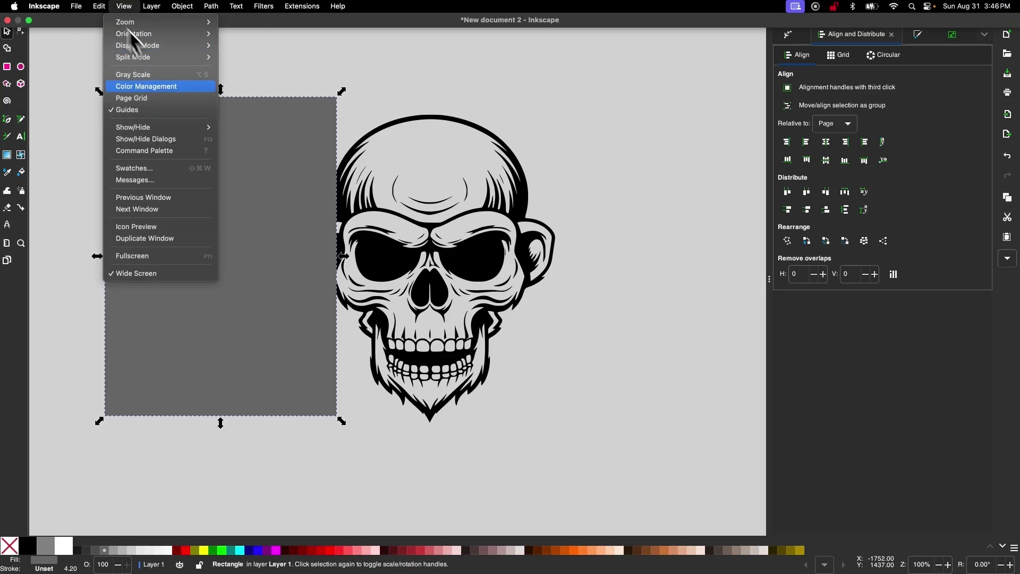
pyautogui.moveTo(143, 101)
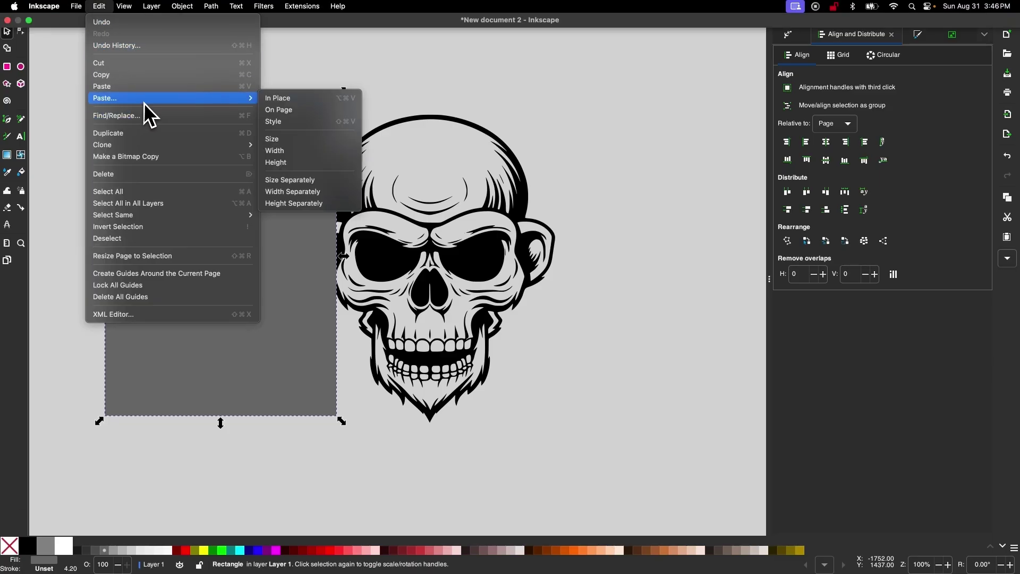
pyautogui.click(286, 139)
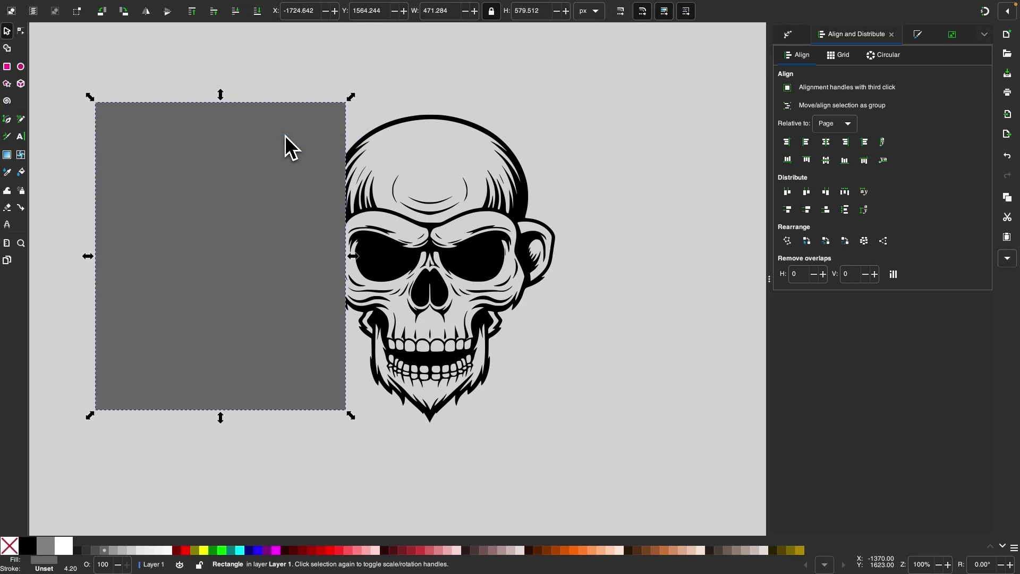
pyautogui.moveTo(291, 239); pyautogui.dragTo(481, 271)
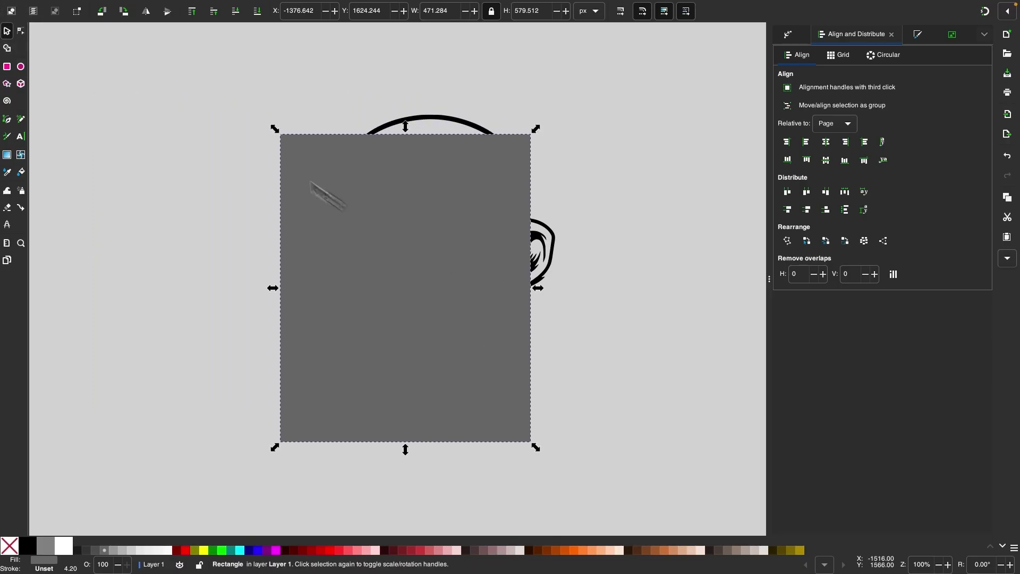
pyautogui.click(236, 10)
pyautogui.moveTo(626, 468); pyautogui.dragTo(240, 99)
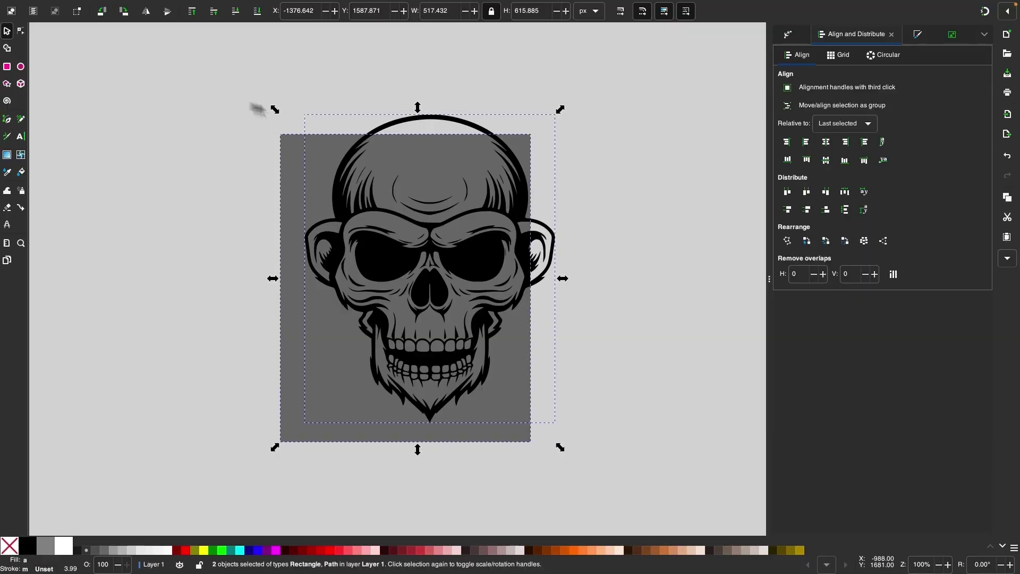
pyautogui.click(827, 144)
pyautogui.click(826, 160)
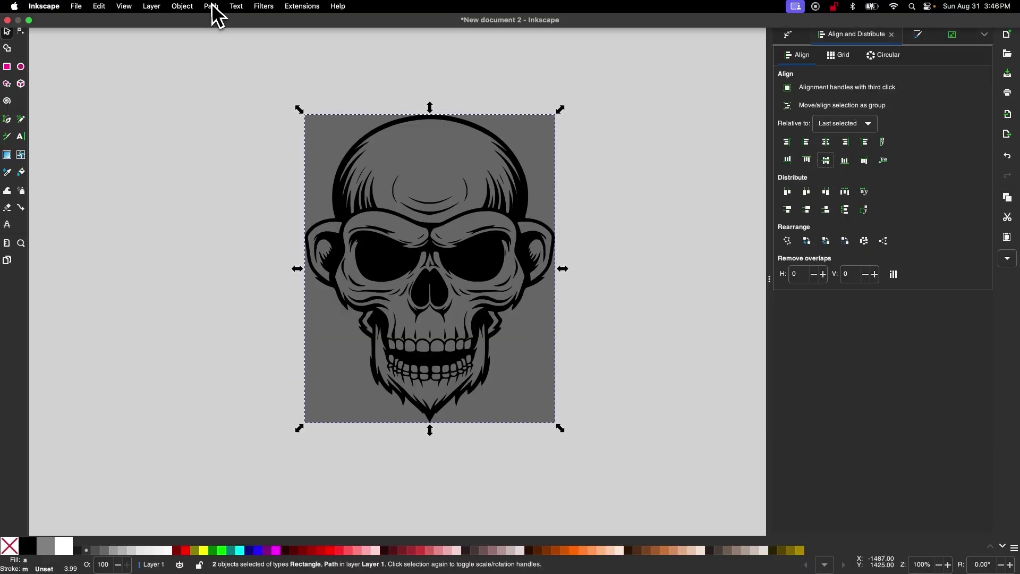
# Step: Apply Path > Difference to cut the skull from the rectangle, then Split Path
pyautogui.click(212, 6)
pyautogui.click(224, 75)
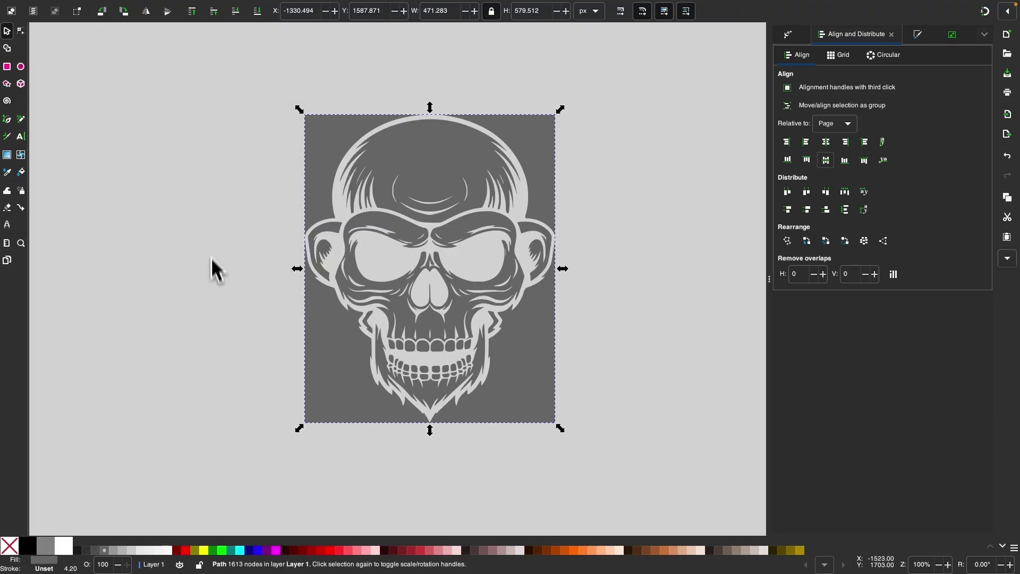
pyautogui.click(215, 6)
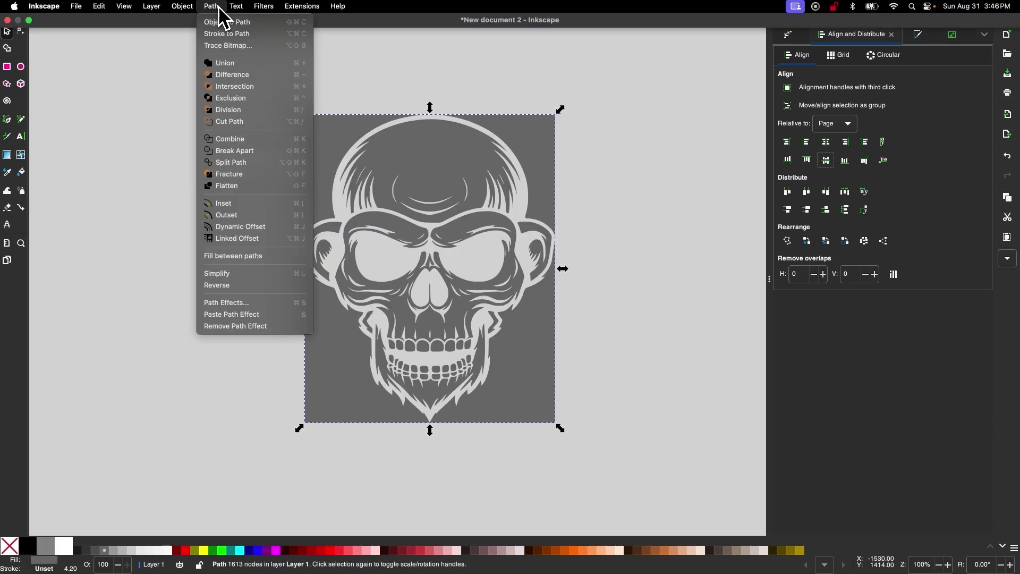
pyautogui.click(234, 162)
pyautogui.click(226, 181)
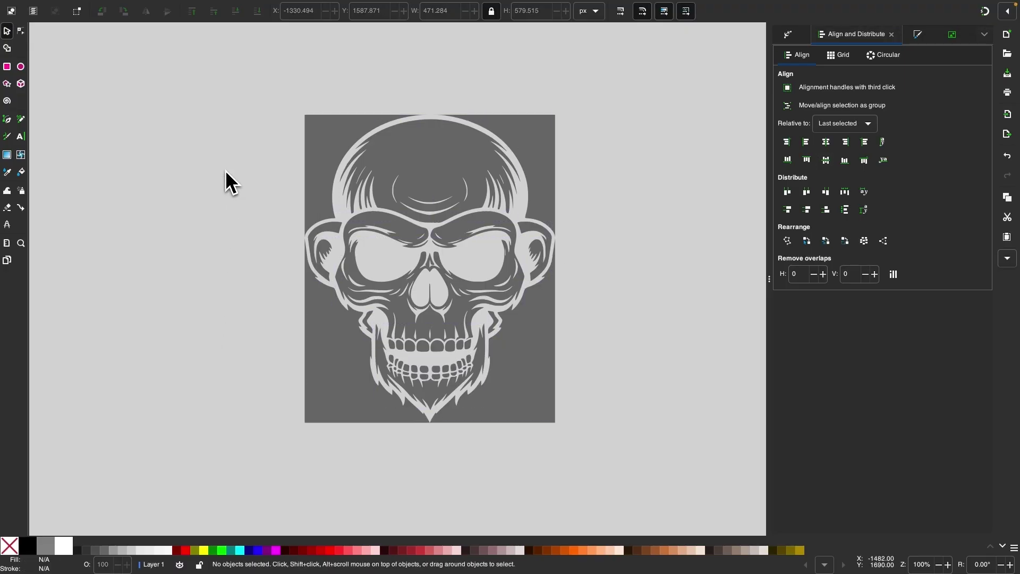
# Step: Delete the top-left, top-right and lower leftover background pieces
pyautogui.moveTo(317, 143); pyautogui.dragTo(193, 132)
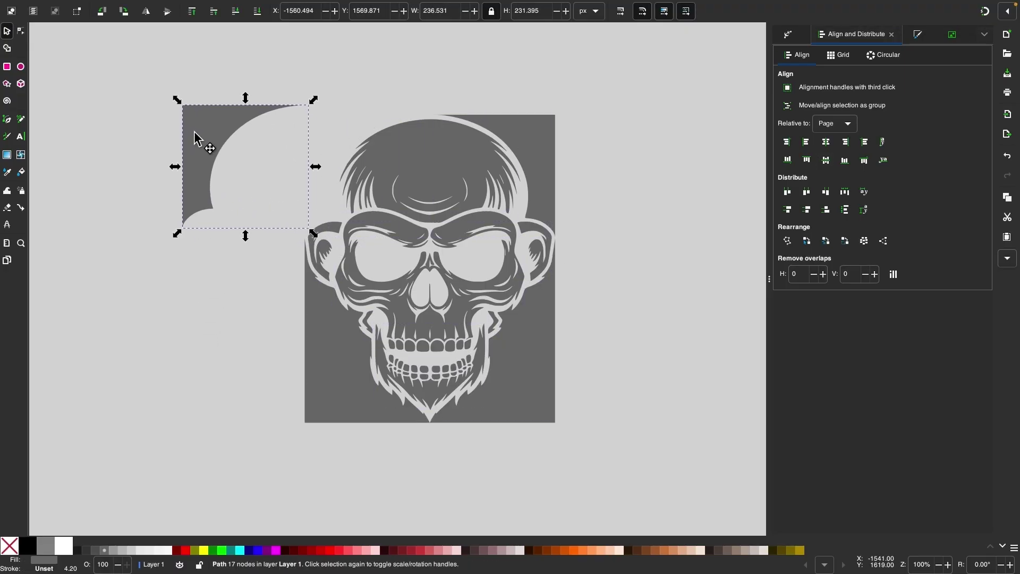
pyautogui.press('Delete')
pyautogui.moveTo(518, 143); pyautogui.dragTo(638, 137)
pyautogui.press('Delete')
pyautogui.moveTo(565, 356); pyautogui.dragTo(587, 380)
pyautogui.press('Delete')
# Step: Group all the skull pieces and fill the group white
pyautogui.moveTo(611, 455); pyautogui.dragTo(250, 56)
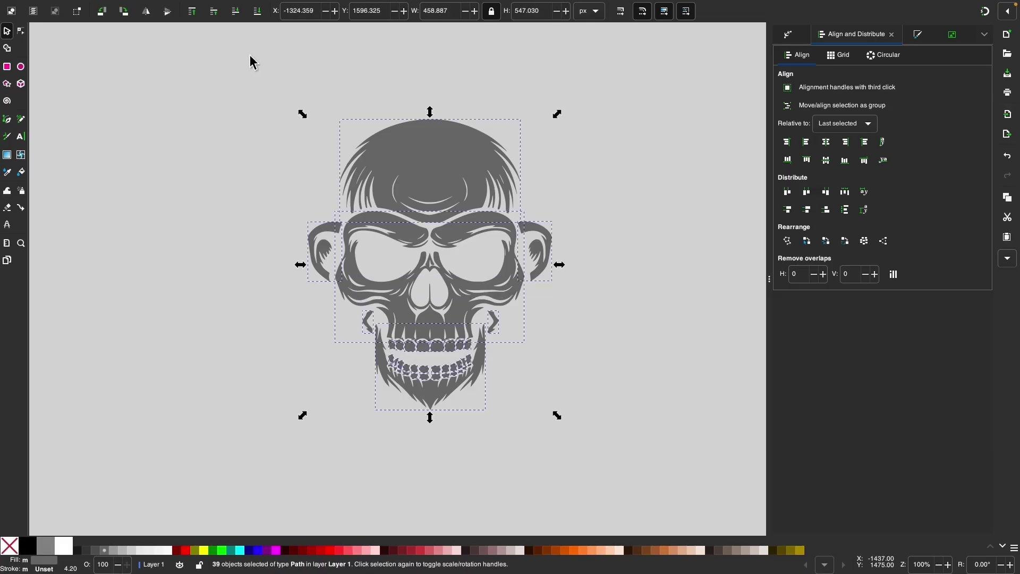
pyautogui.hotkey('ctrl', 'g')
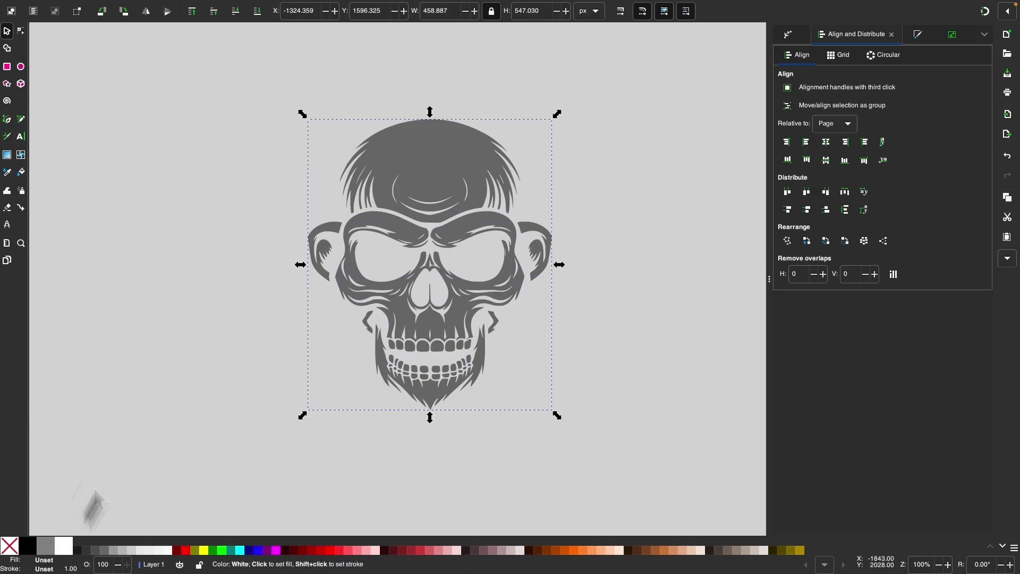
pyautogui.click(64, 546)
pyautogui.press('Escape')
# Step: Draw a black rectangle covering the skull and send it to the back
pyautogui.press('r')
pyautogui.moveTo(260, 82); pyautogui.dragTo(601, 470)
pyautogui.press('s')
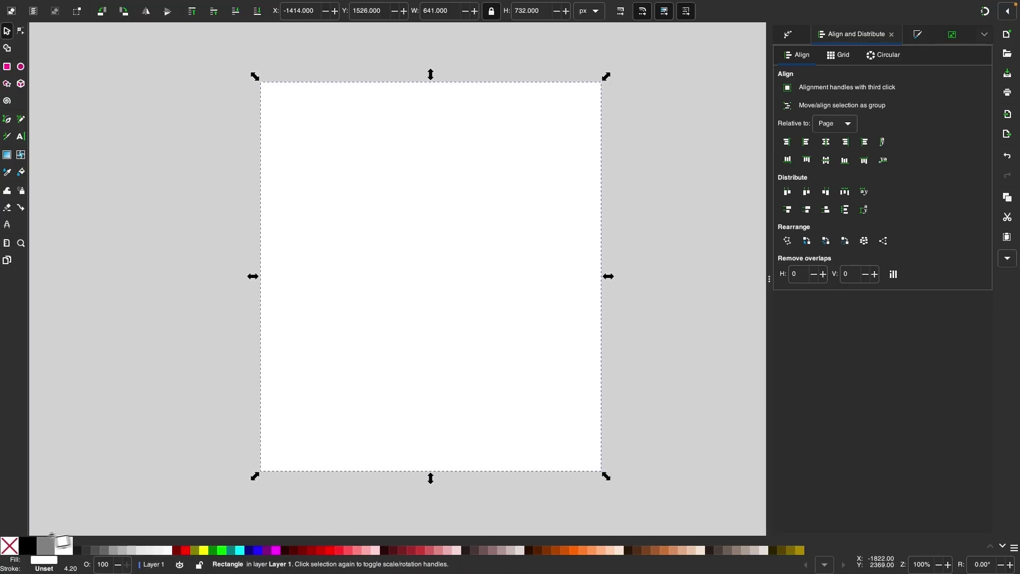
pyautogui.click(36, 550)
pyautogui.press('End')
pyautogui.click(114, 440)
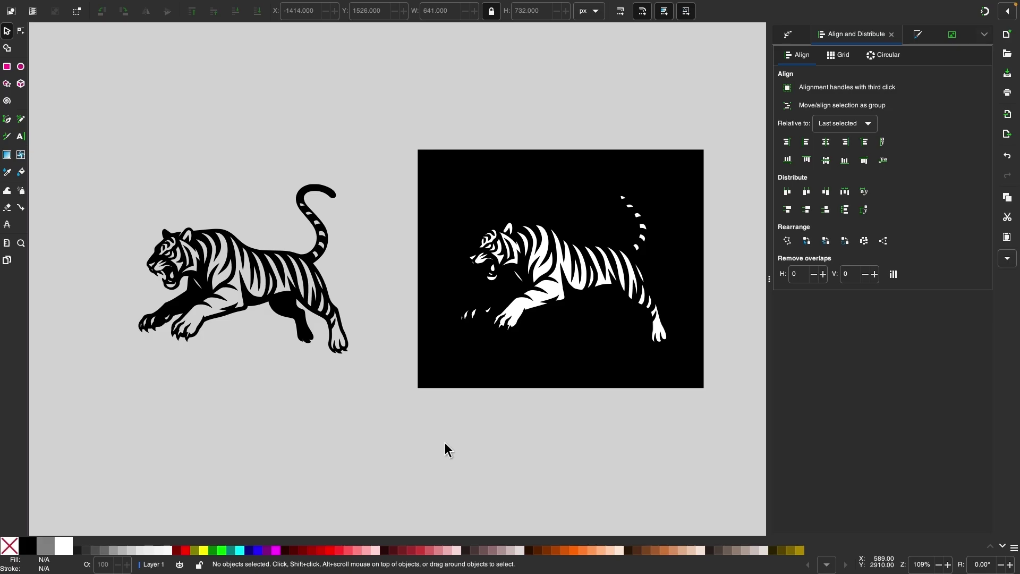
pyautogui.keyDown('ctrl'); pyautogui.scroll(2, 311, 408); pyautogui.keyUp('ctrl')
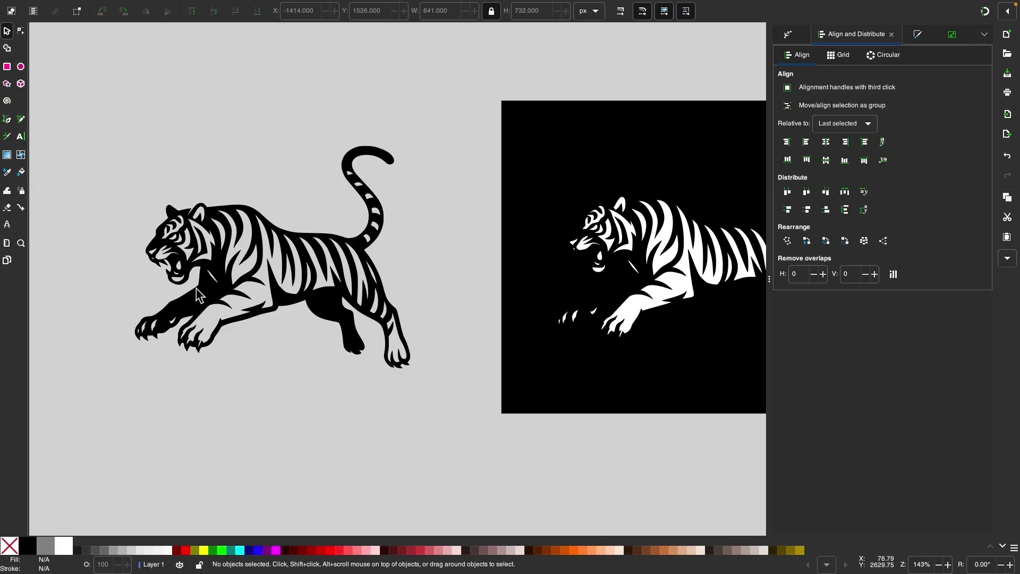
pyautogui.hscroll(5, 385, 358)
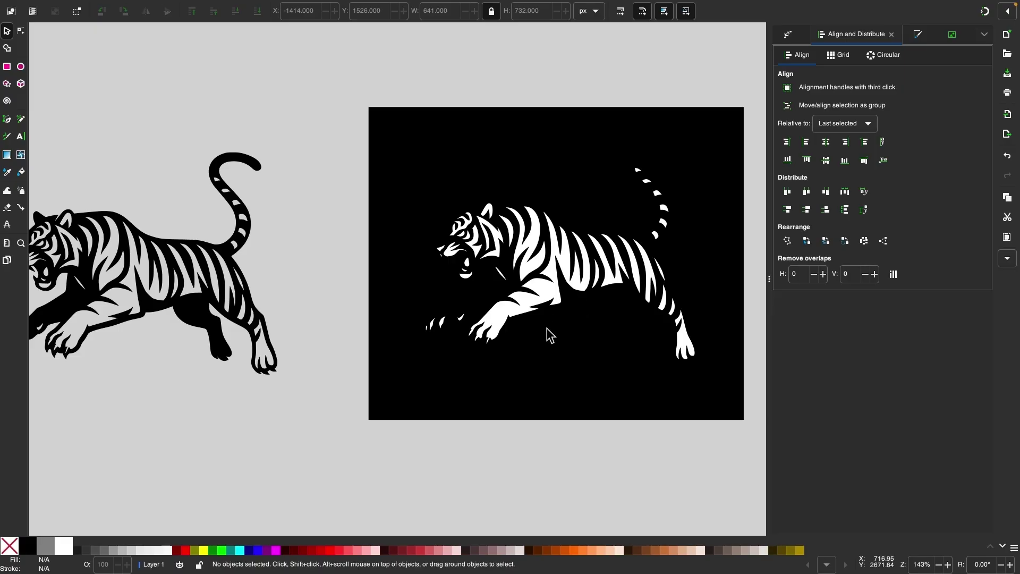
pyautogui.hscroll(-3, 361, 310)
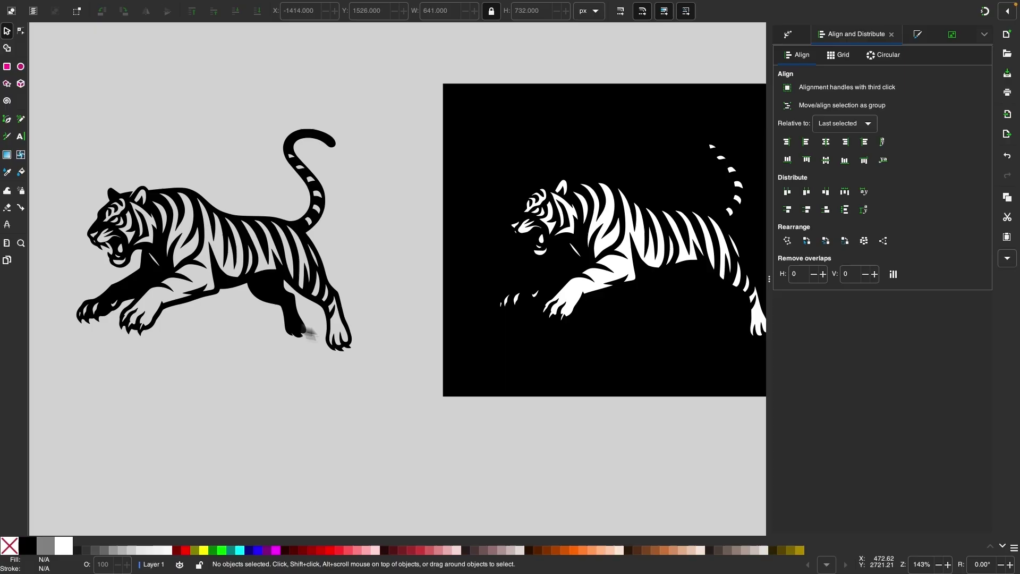
pyautogui.hscroll(2, 495, 334)
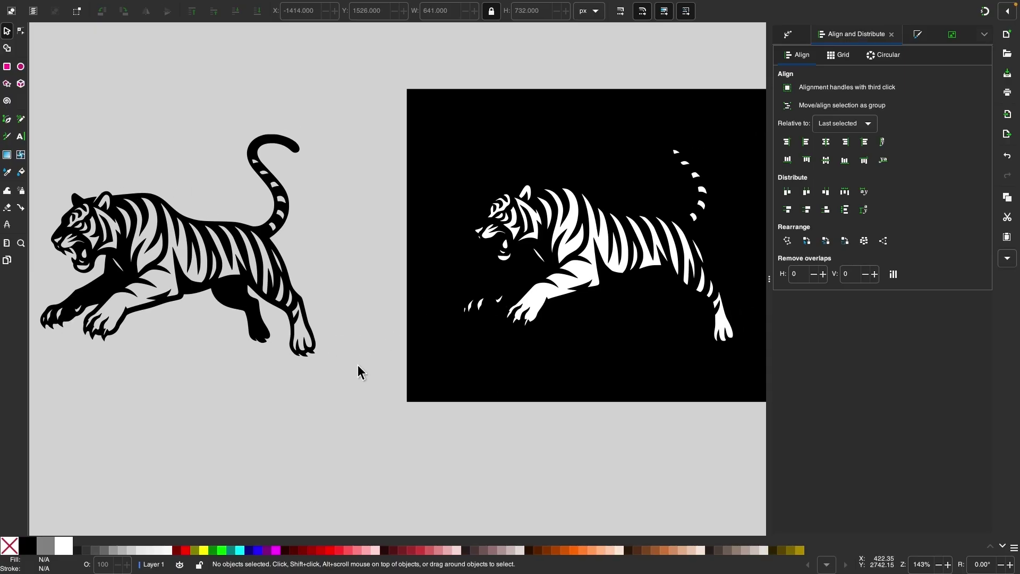
pyautogui.hscroll(-4, 358, 366)
pyautogui.scroll(-2, 358, 366)
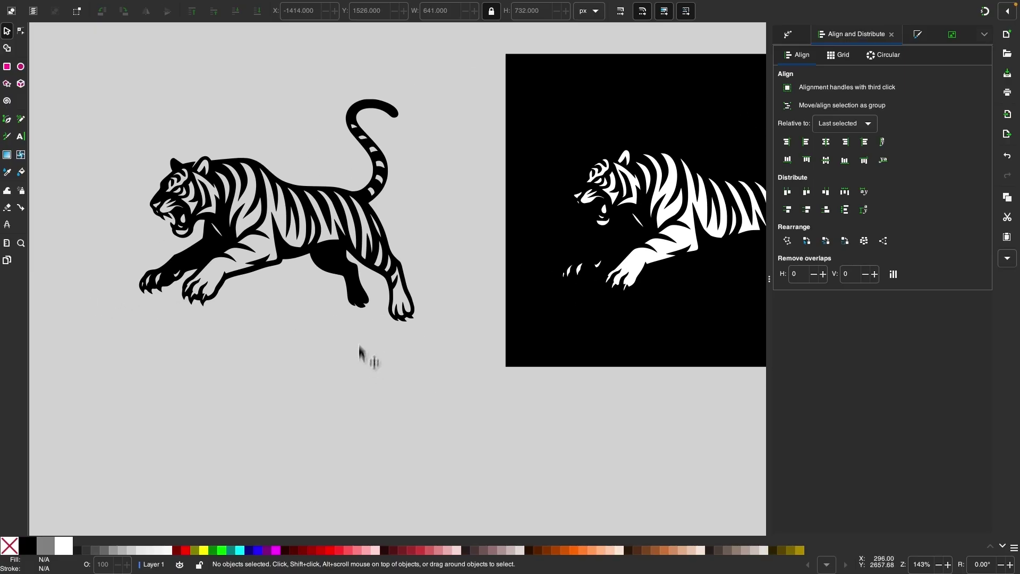
pyautogui.click(333, 269)
# Step: Duplicate the black rectangle behind the white tiger and move the copy below the tigers
pyautogui.click(619, 285)
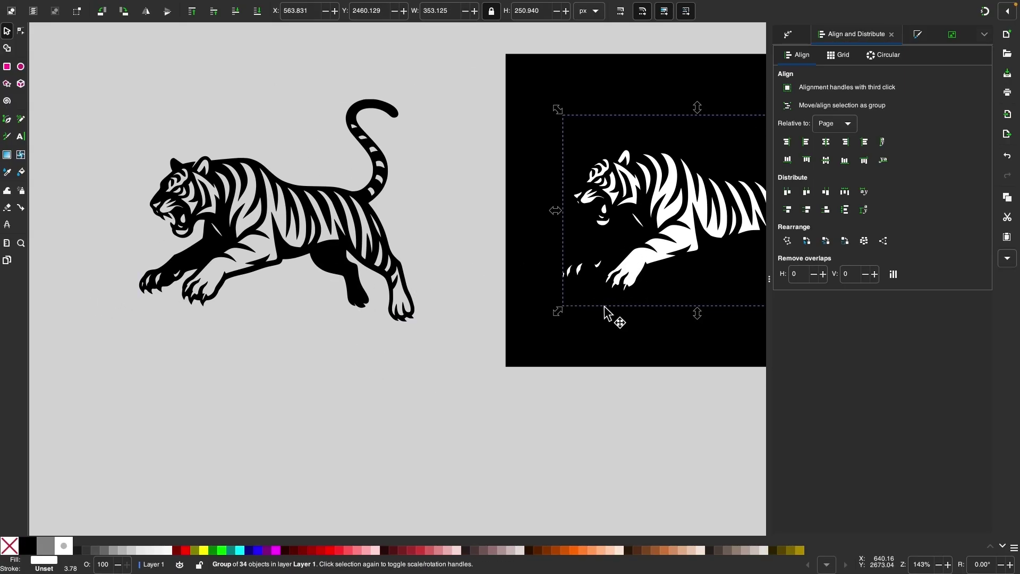
pyautogui.click(606, 313)
pyautogui.scroll(-3, 604, 315)
pyautogui.hscroll(2, 604, 315)
pyautogui.scroll(-2, 605, 314)
pyautogui.hotkey('ctrl', 'd')
pyautogui.moveTo(601, 196); pyautogui.dragTo(343, 527)
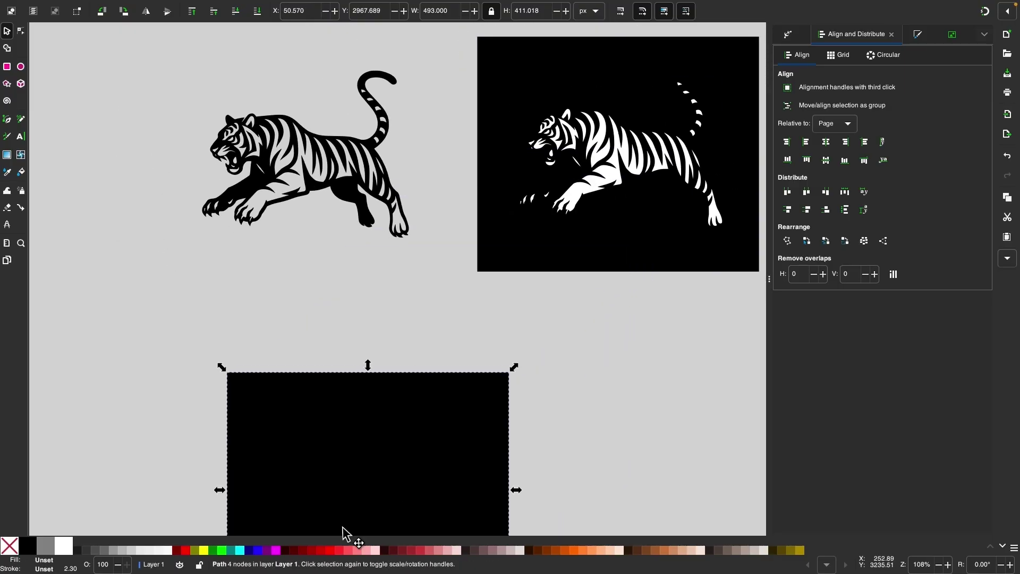
# Step: Duplicate the line-art tiger and make the lower rectangle 70% grey
pyautogui.click(349, 197)
pyautogui.hotkey('ctrl', 'd')
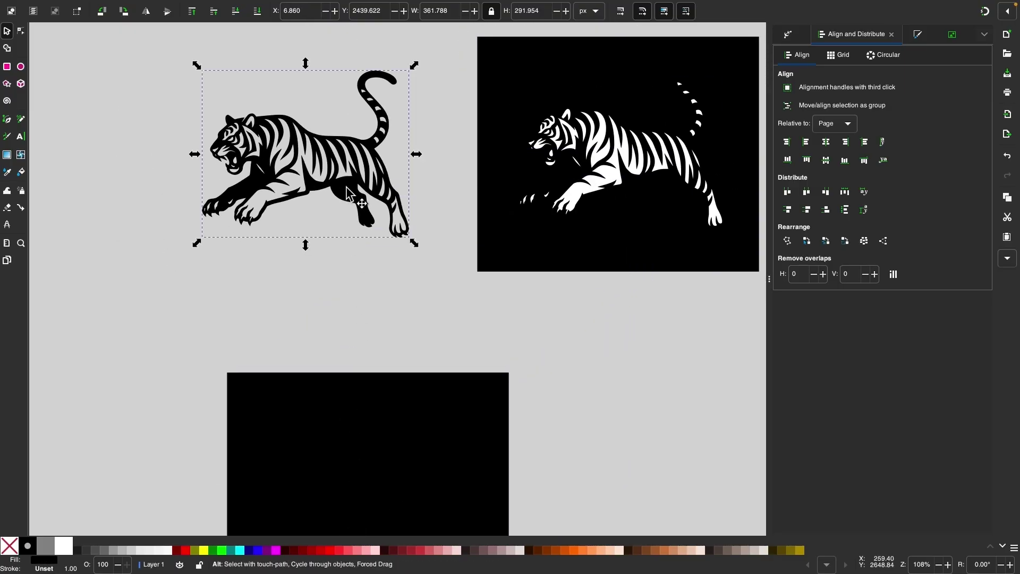
pyautogui.moveTo(346, 186); pyautogui.dragTo(396, 536)
pyautogui.scroll(-4, 397, 526)
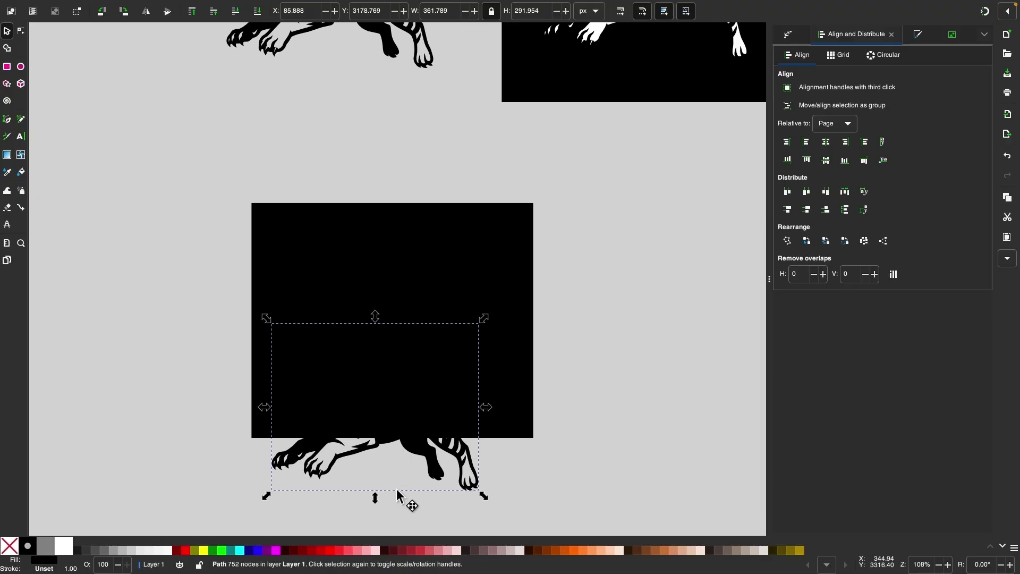
pyautogui.click(502, 226)
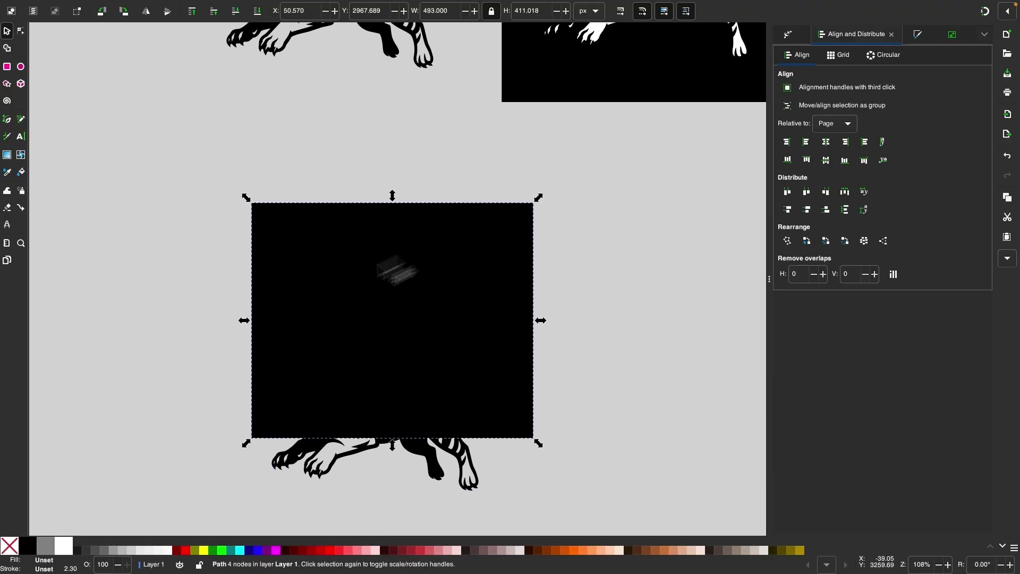
pyautogui.click(96, 550)
# Step: Move the tiger copy onto the grey rectangle and duplicate it
pyautogui.moveTo(428, 442); pyautogui.dragTo(482, 330)
pyautogui.scroll(1, 439, 363)
pyautogui.scroll(-1, 442, 369)
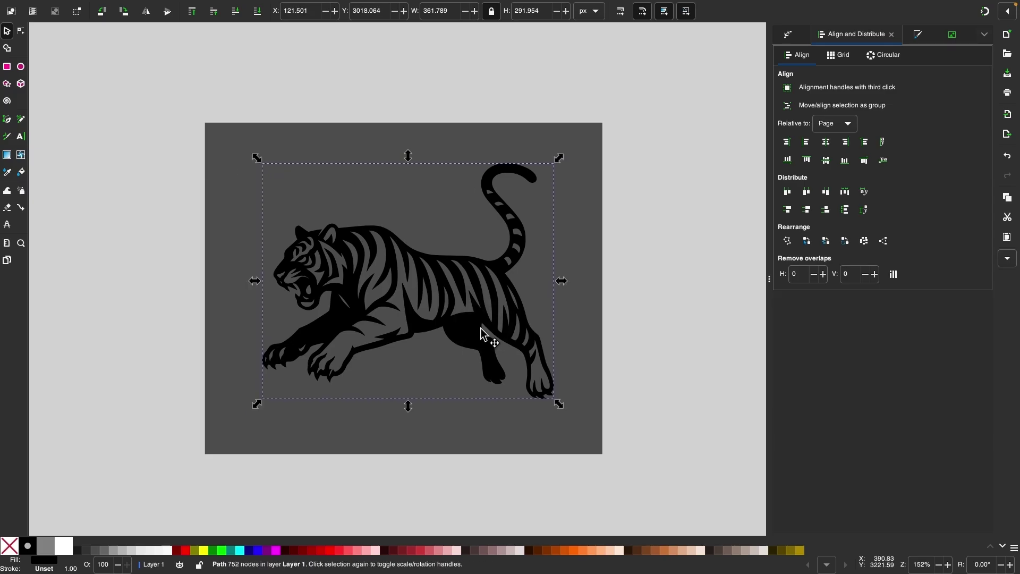
pyautogui.rightClick(467, 333)
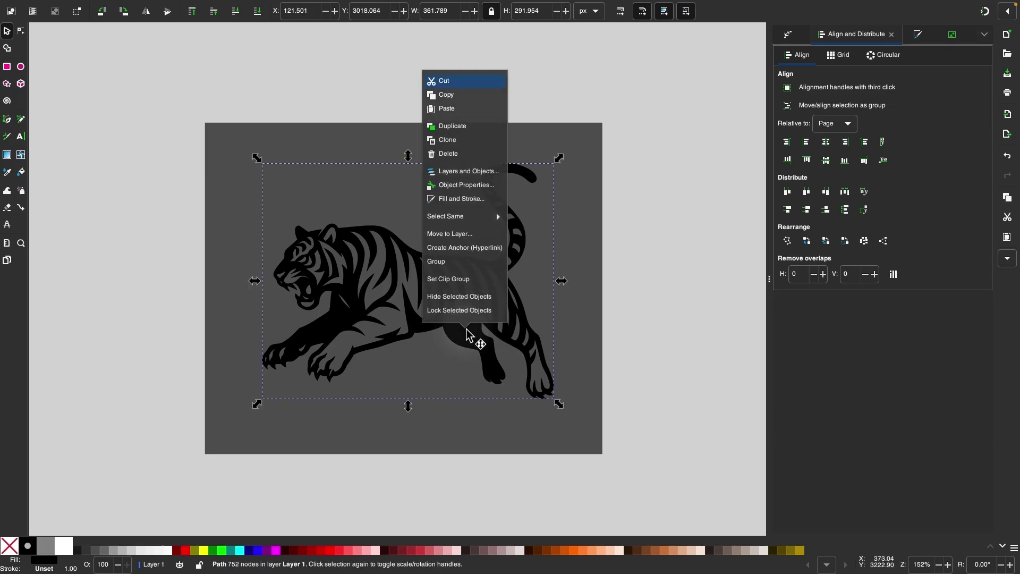
pyautogui.click(453, 126)
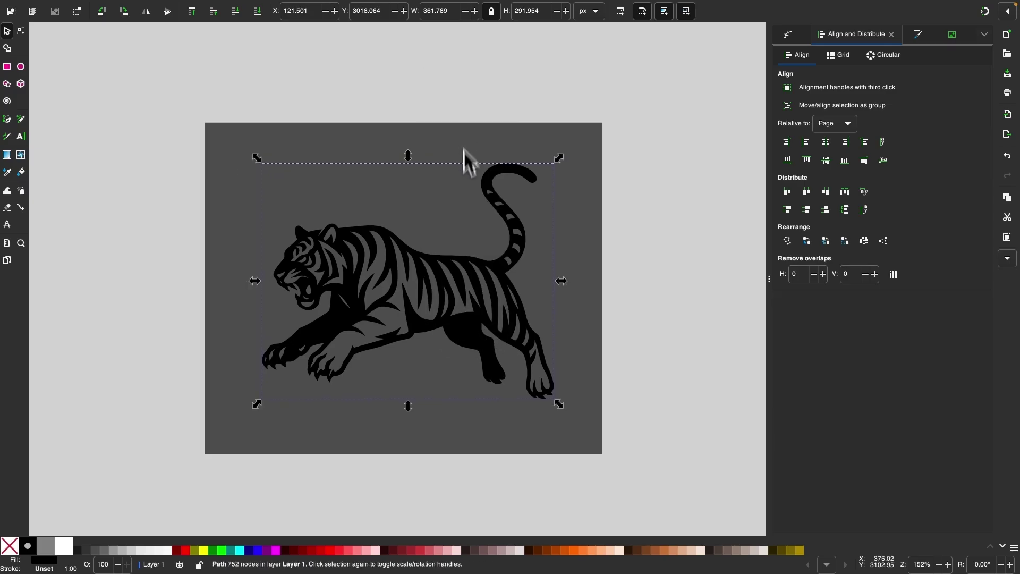
# Step: Fill the tiger duplicate white, Split Path then Union it, and lower it beneath the striped tiger
pyautogui.click(69, 549)
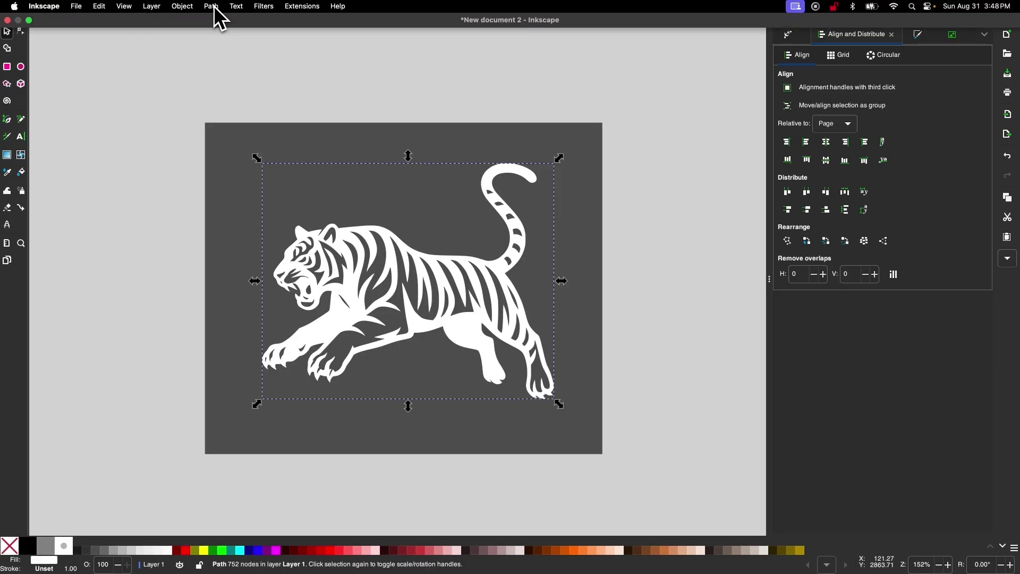
pyautogui.click(211, 6)
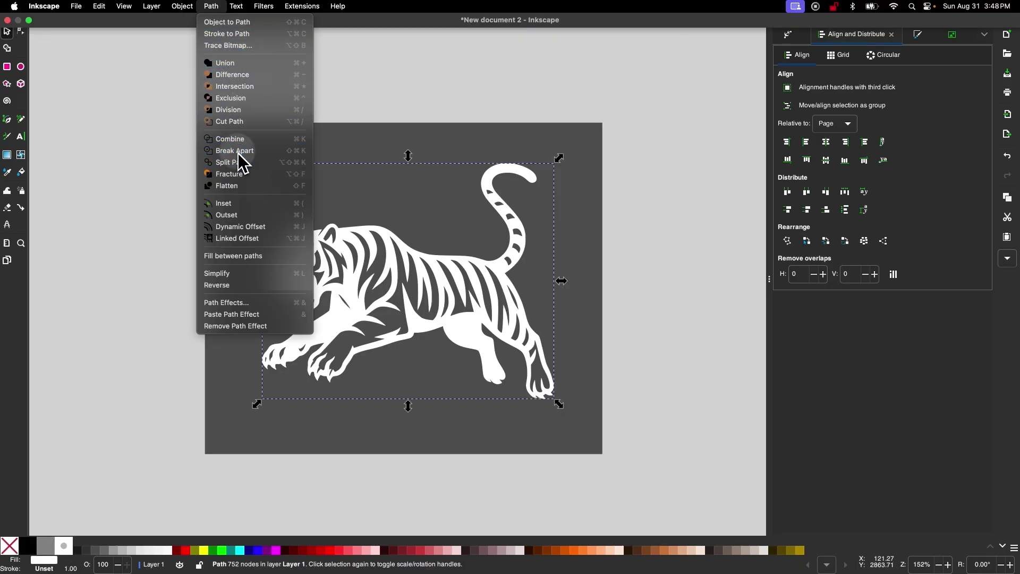
pyautogui.click(238, 153)
pyautogui.click(213, 6)
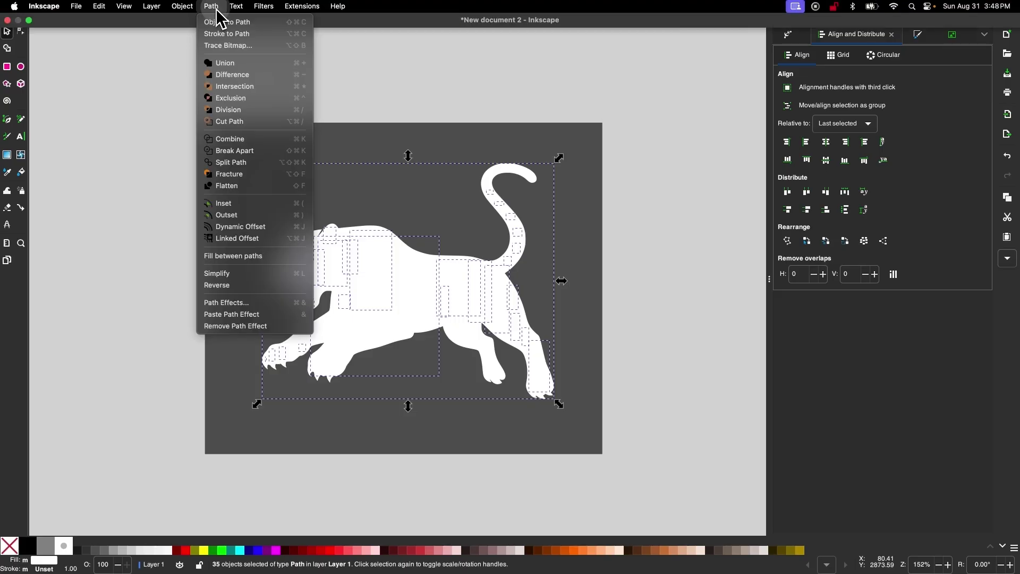
pyautogui.click(224, 64)
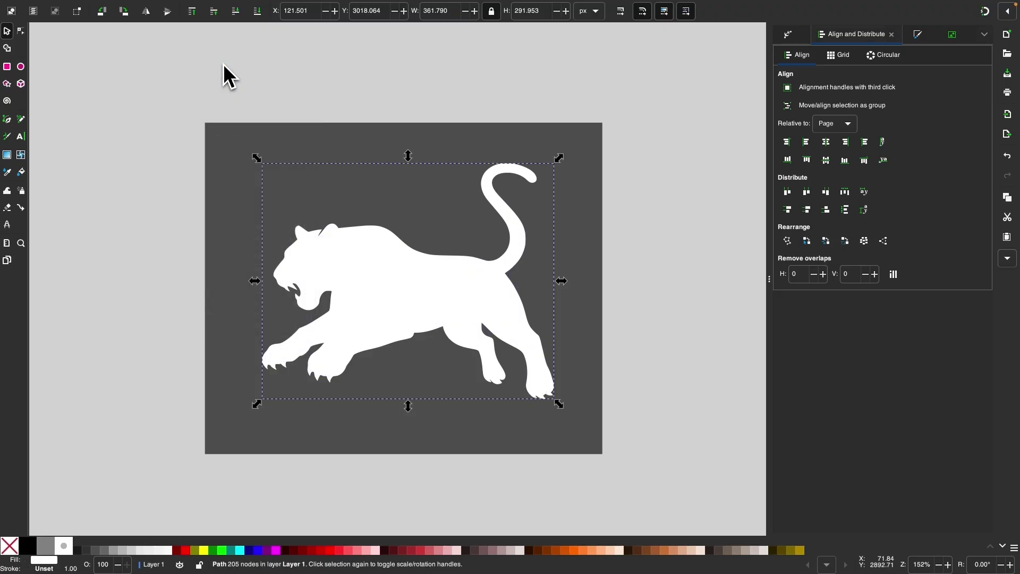
pyautogui.click(235, 11)
pyautogui.scroll(2, 394, 272)
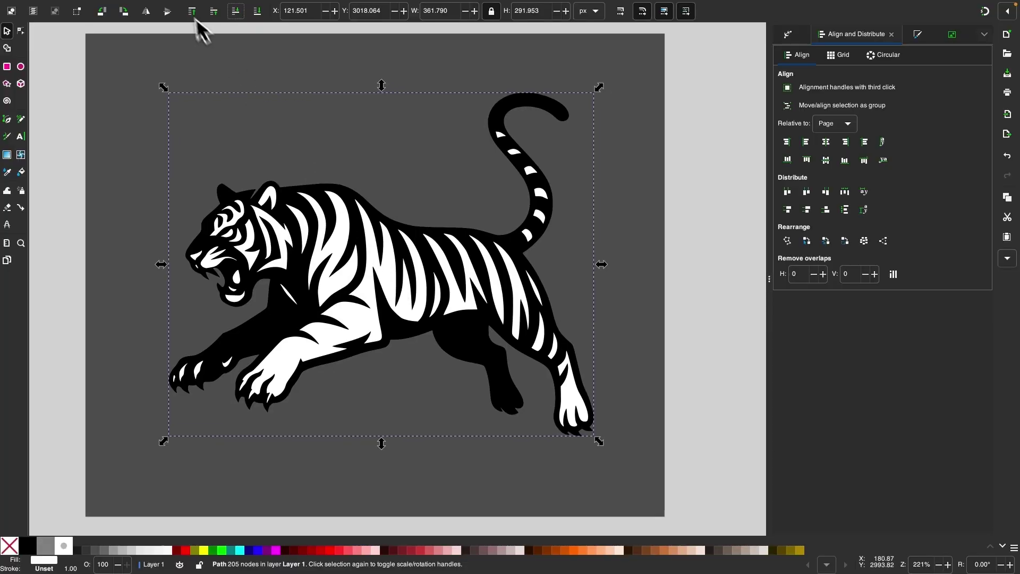
# Step: Apply Dynamic Offset to the white silhouette and expand it about 2.3 pt into an outline
pyautogui.click(211, 7)
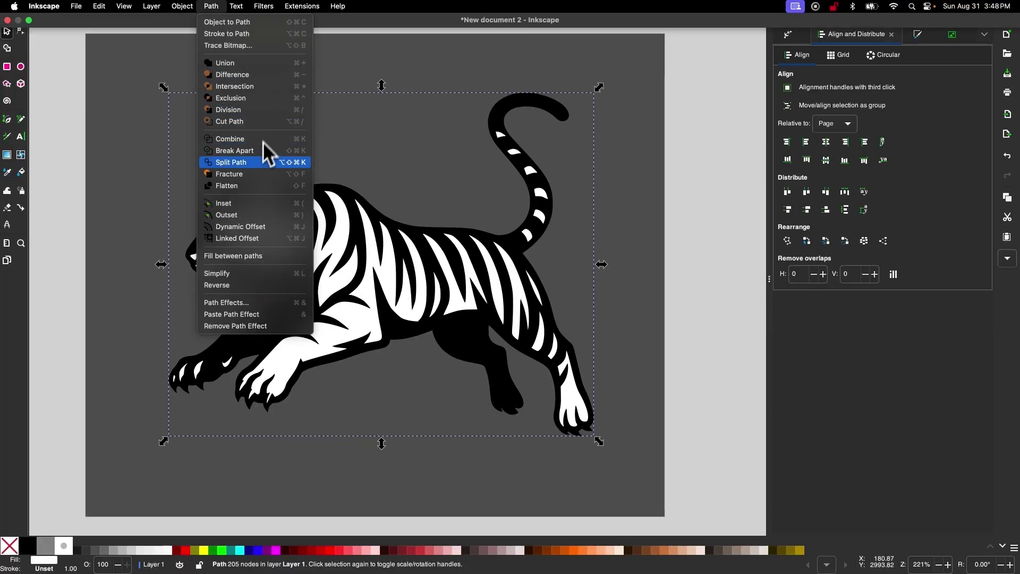
pyautogui.click(242, 227)
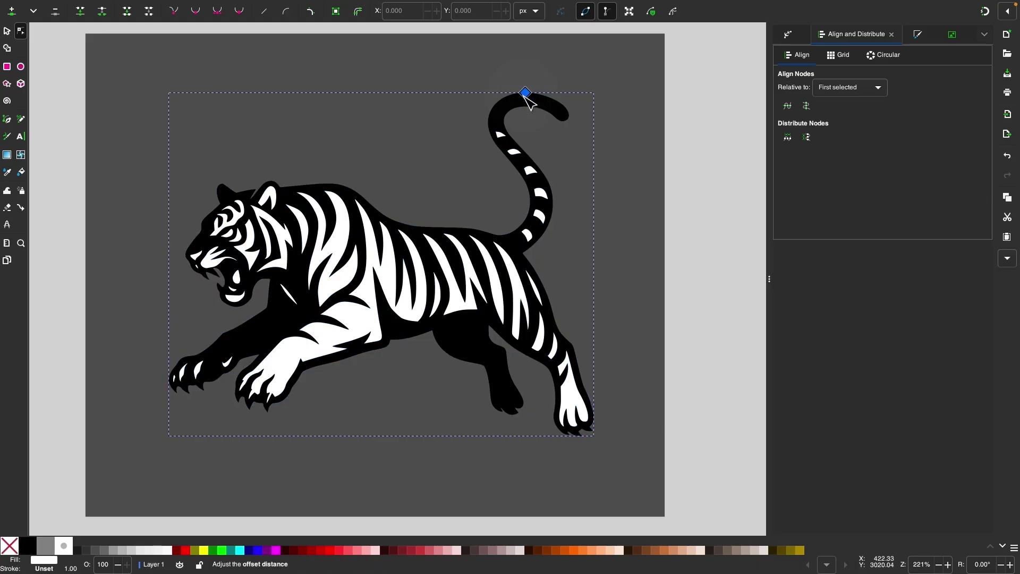
pyautogui.moveTo(525, 95); pyautogui.dragTo(525, 91)
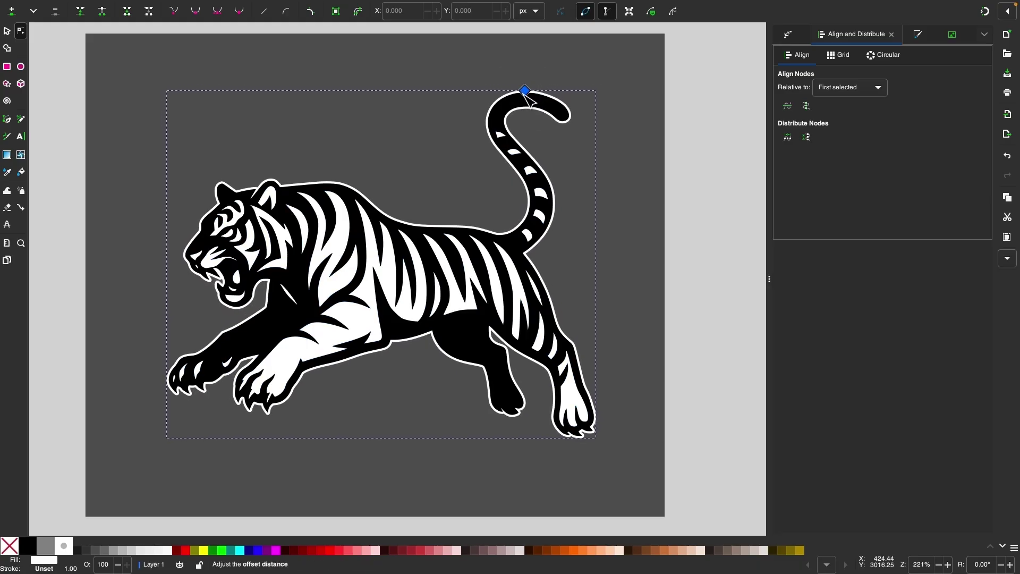
pyautogui.moveTo(525, 92); pyautogui.dragTo(524, 90)
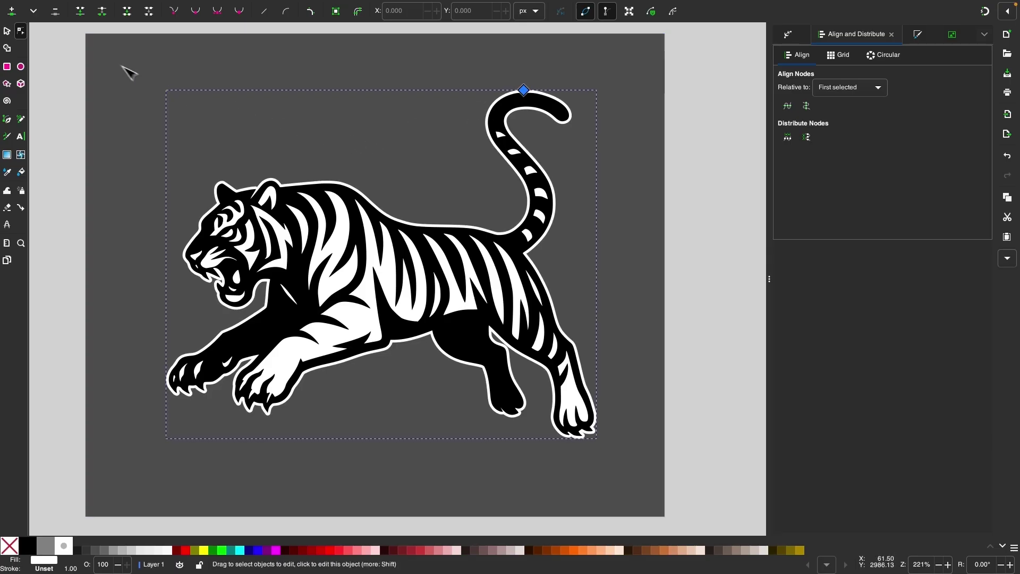
pyautogui.click(7, 31)
# Step: Select the tiger, outline and background, and flatten the dynamic offset into a plain path
pyautogui.scroll(-1, 433, 133)
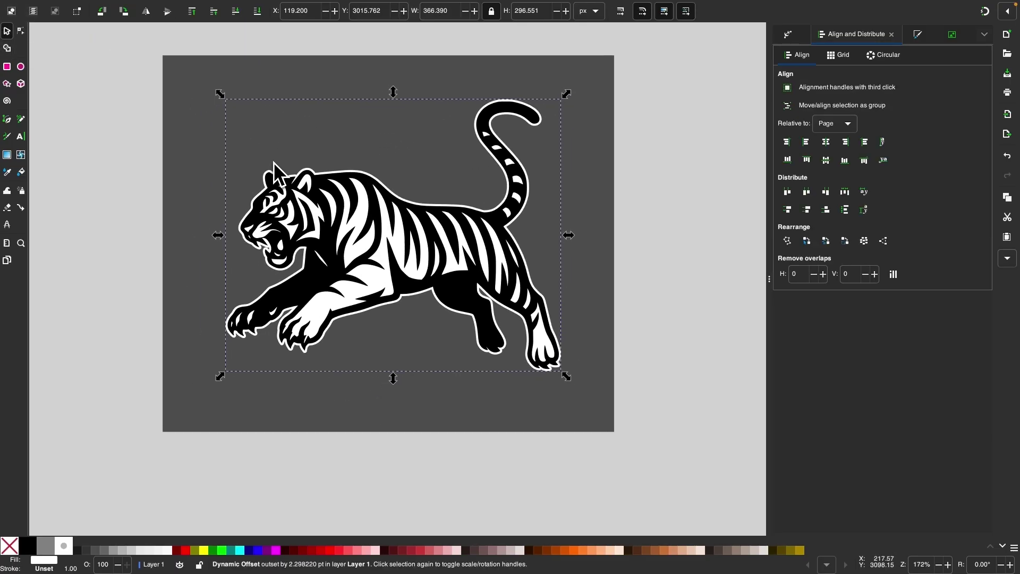
pyautogui.moveTo(649, 445); pyautogui.dragTo(127, 30)
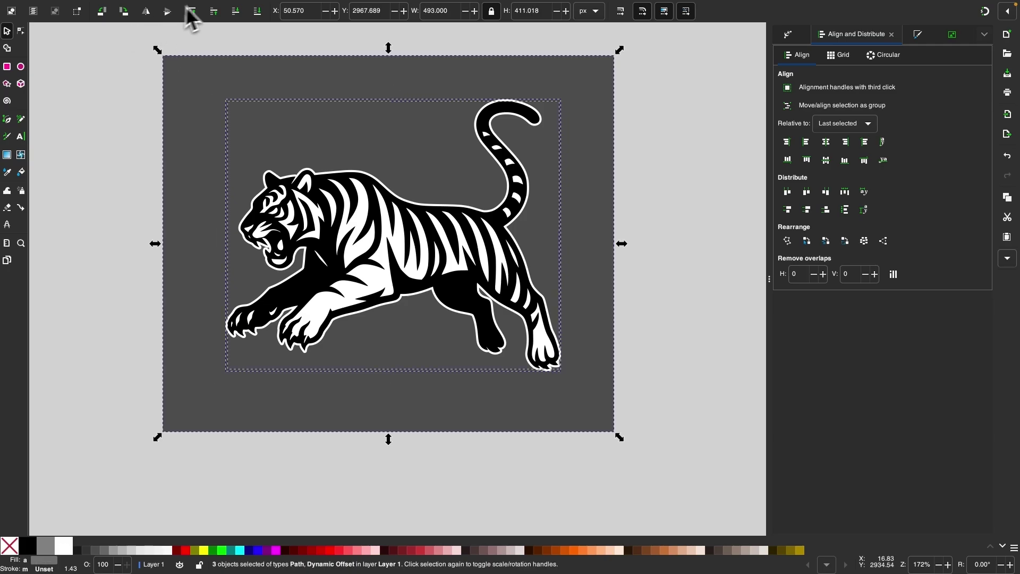
pyautogui.moveTo(216, 9)
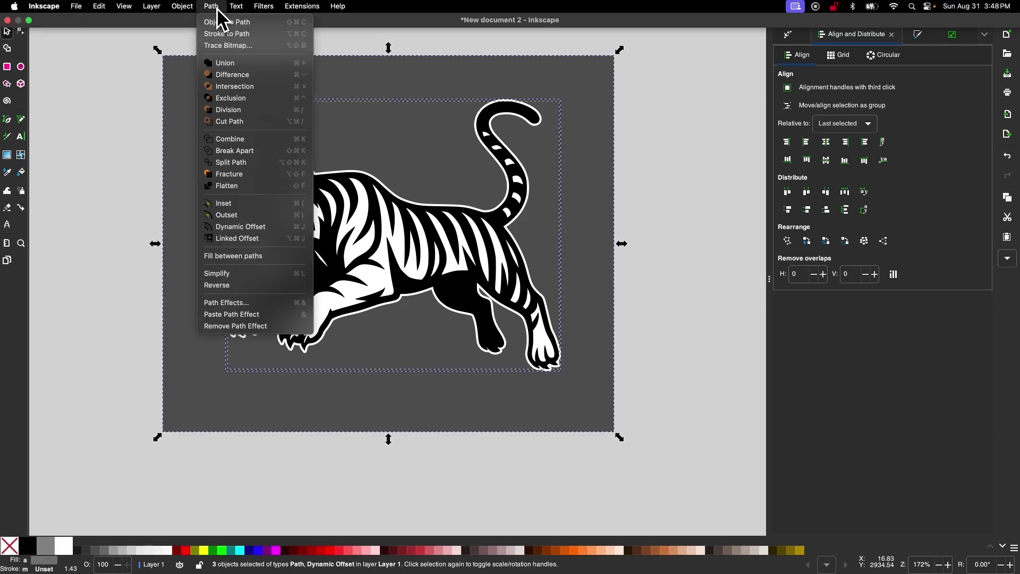
pyautogui.click(234, 186)
# Step: Delete the dark background rectangle and the black tiger layer
pyautogui.click(95, 249)
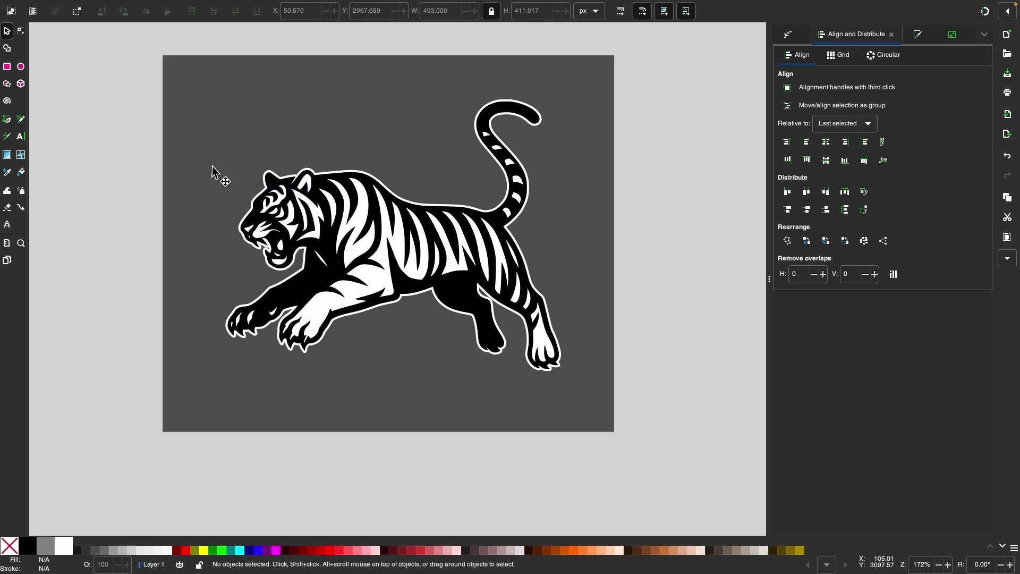
pyautogui.moveTo(212, 171); pyautogui.dragTo(196, 341)
pyautogui.press('Delete')
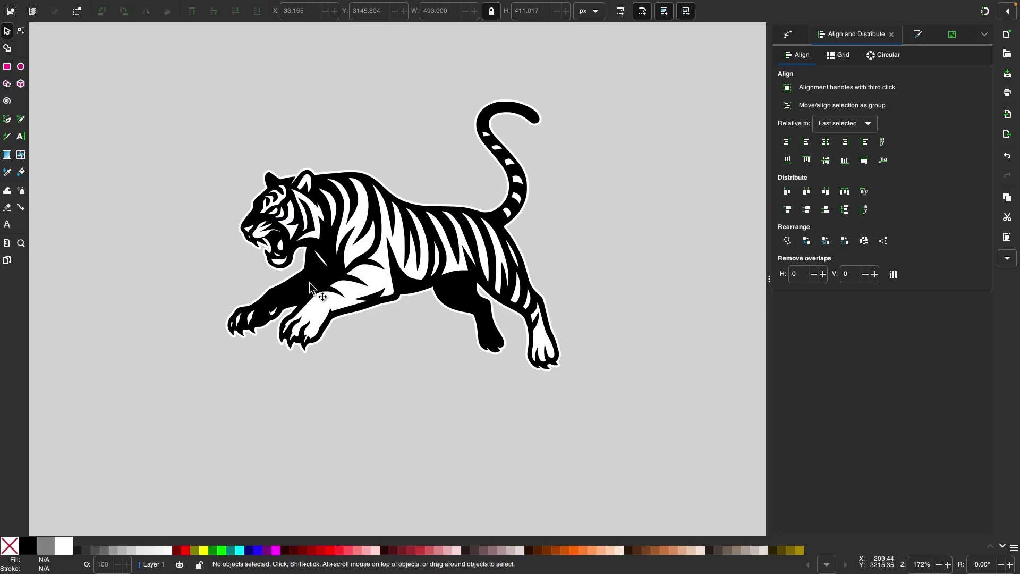
pyautogui.moveTo(311, 287); pyautogui.dragTo(478, 346)
pyautogui.press('Delete')
# Step: Draw a rectangle covering the whole tiger, send it behind, and fill it black
pyautogui.press('r')
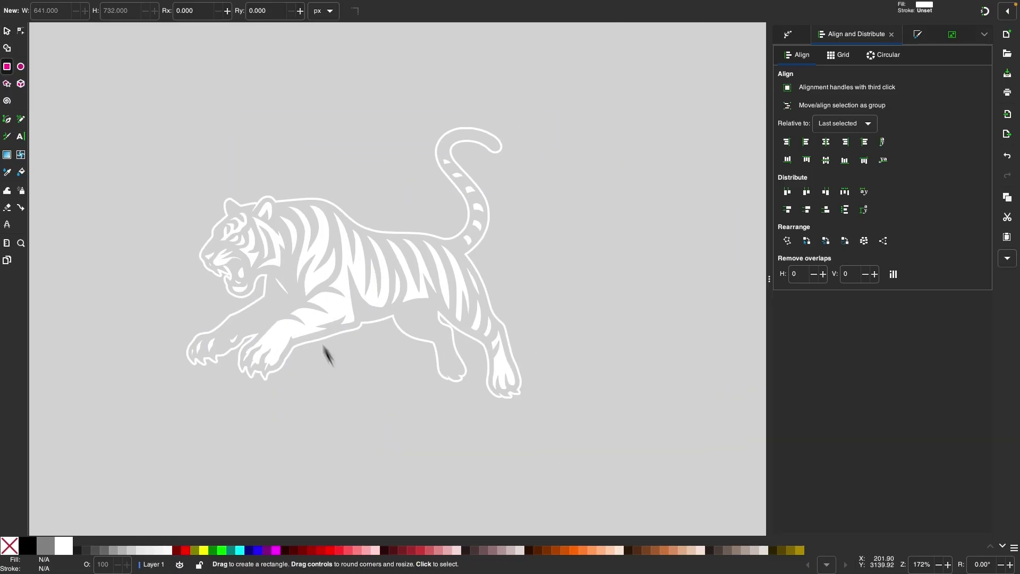
pyautogui.moveTo(133, 85)
pyautogui.mouseDown()
pyautogui.moveTo(548, 468)
pyautogui.moveTo(590, 477)
pyautogui.mouseUp()
pyautogui.press('s')
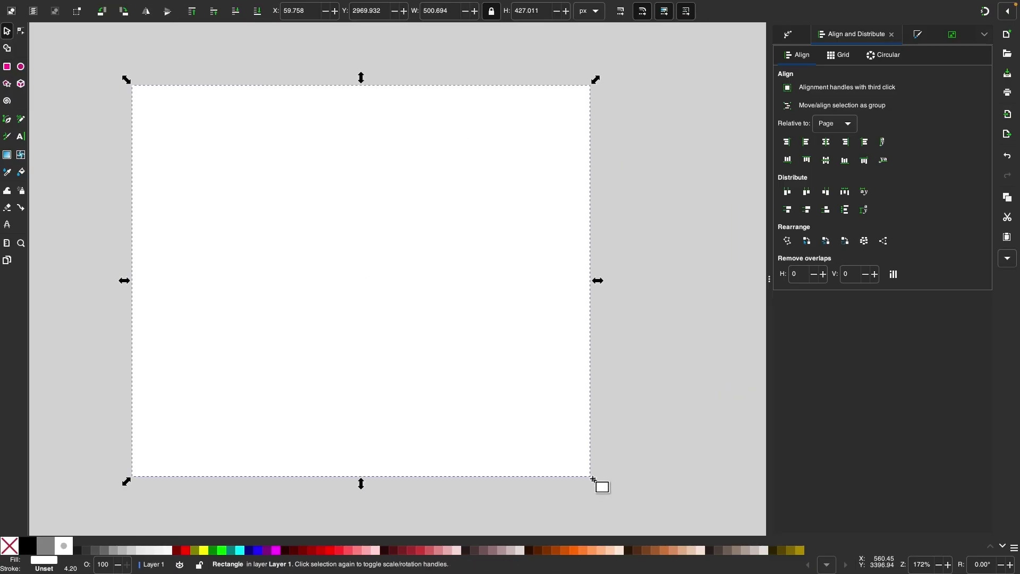
pyautogui.click(28, 545)
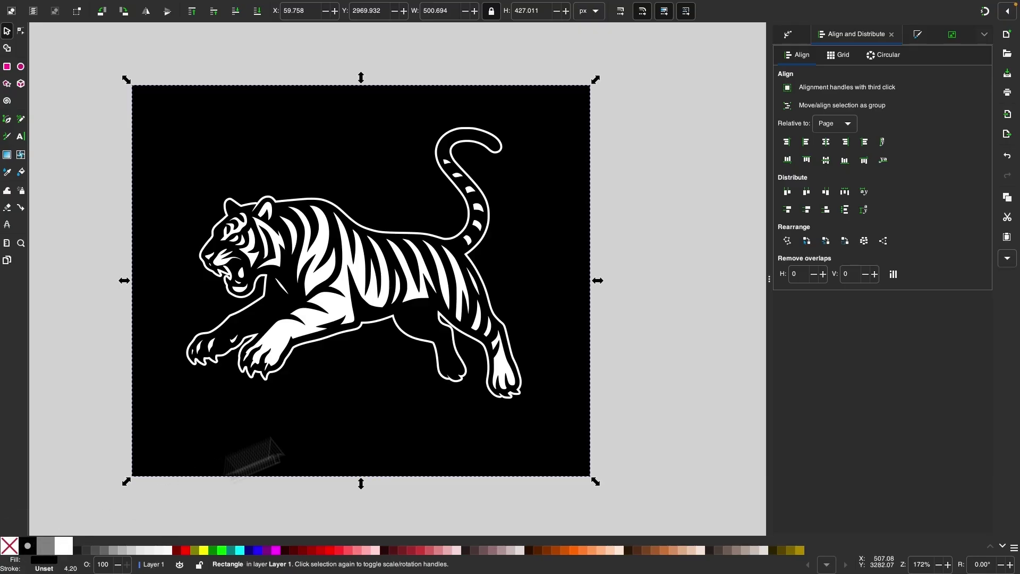
pyautogui.click(644, 283)
pyautogui.hscroll(-2, 643, 283)
pyautogui.scroll(-1, 643, 282)
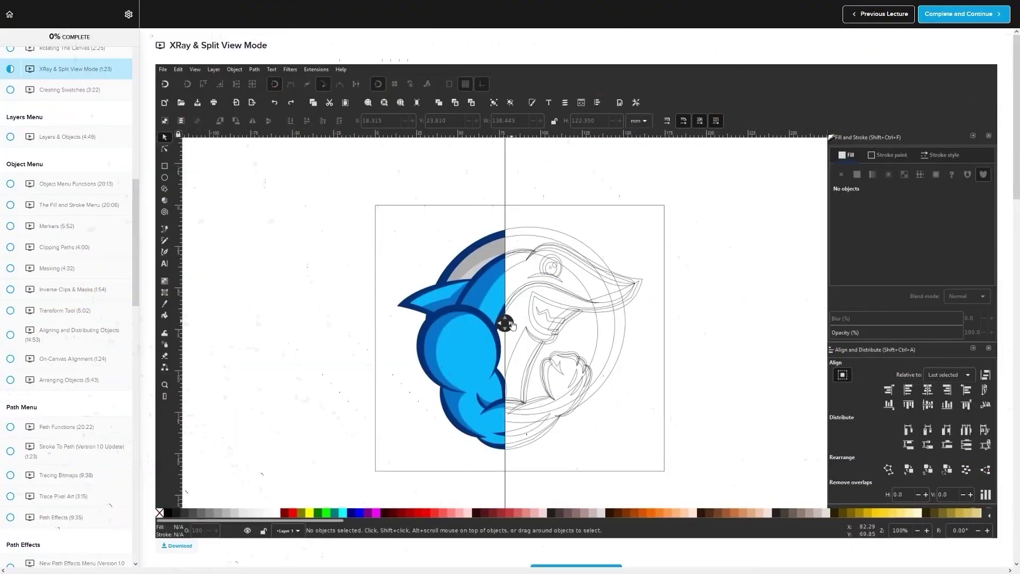
# Step: Browse down the course lecture page to the student discussion thread and the instructor's replies
pyautogui.moveTo(497, 332); pyautogui.dragTo(417, 322)
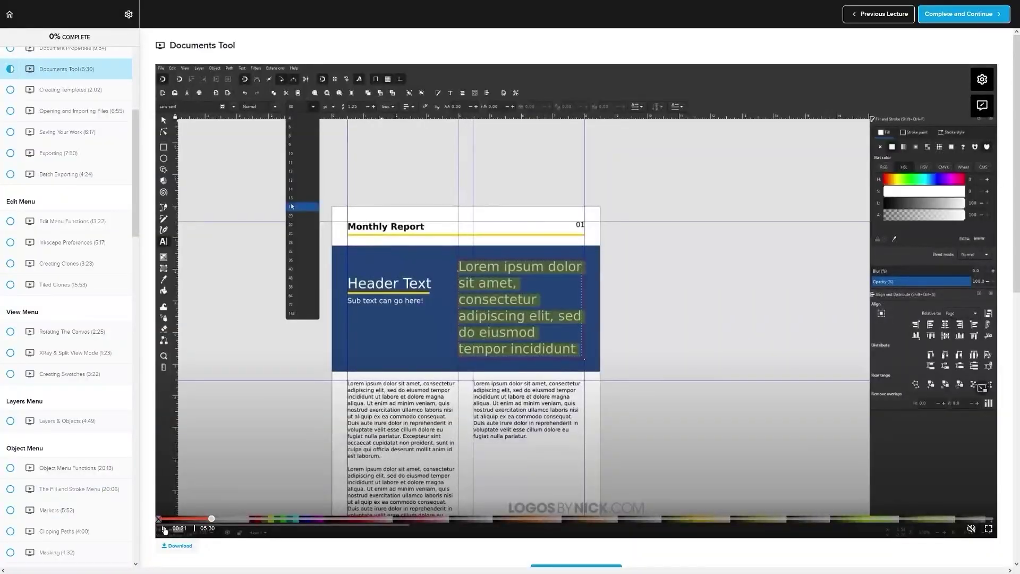
pyautogui.moveTo(579, 351); pyautogui.dragTo(540, 335)
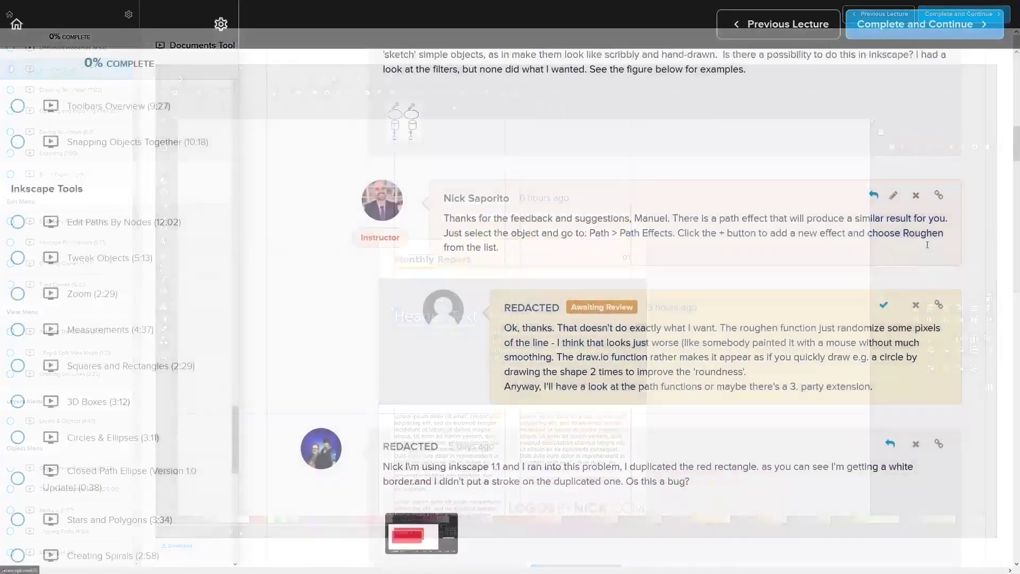
pyautogui.scroll(-6, 934, 245)
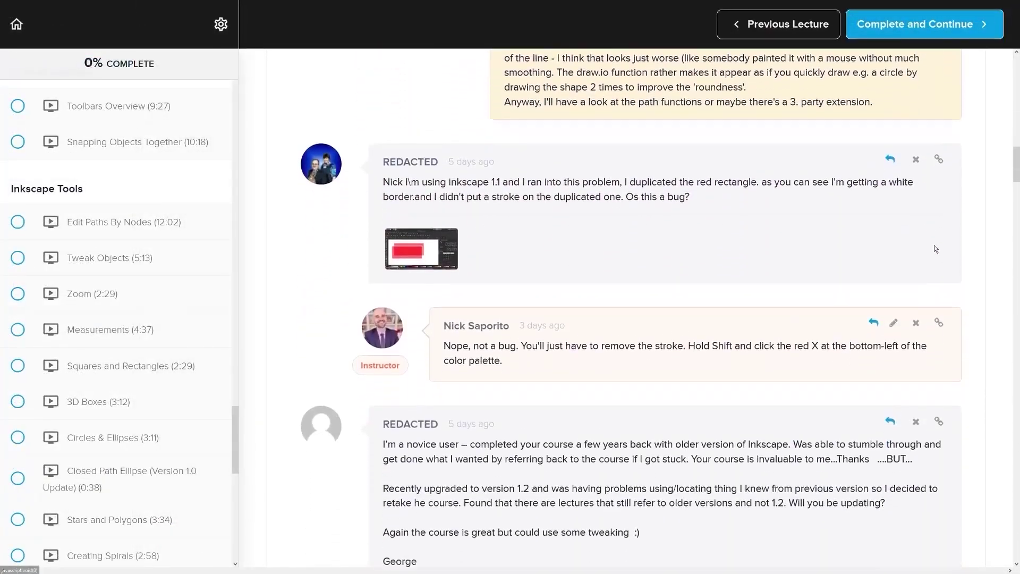
pyautogui.scroll(-7, 951, 242)
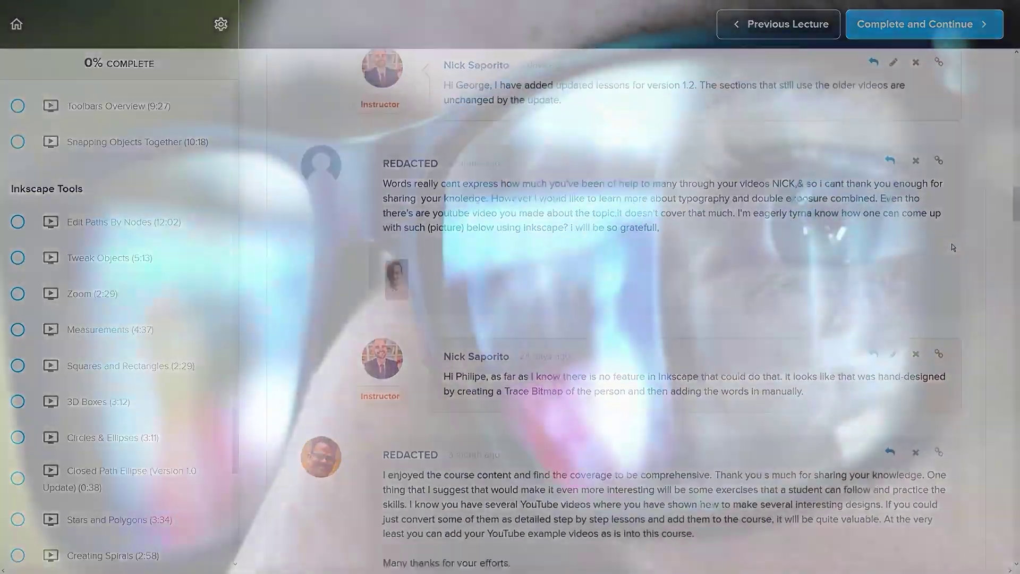